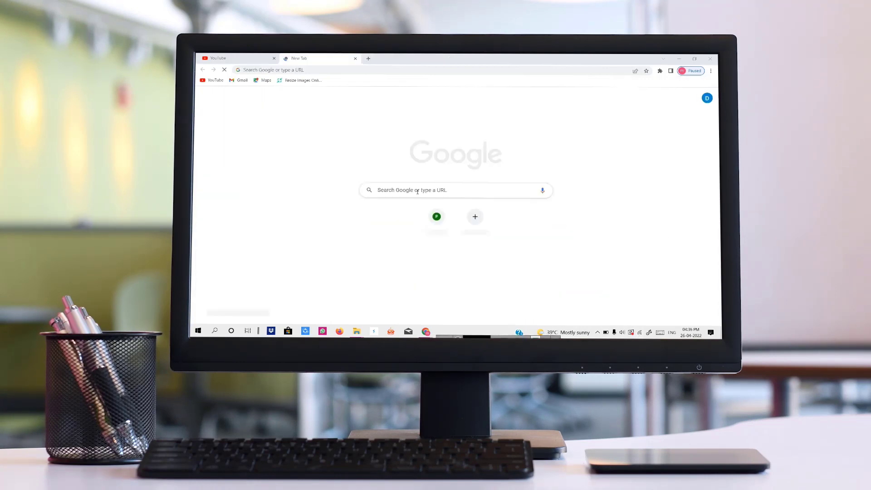
Step: Search Google for osepa and open the OSEPA website at osepa.odisha.gov.in
click(415, 193)
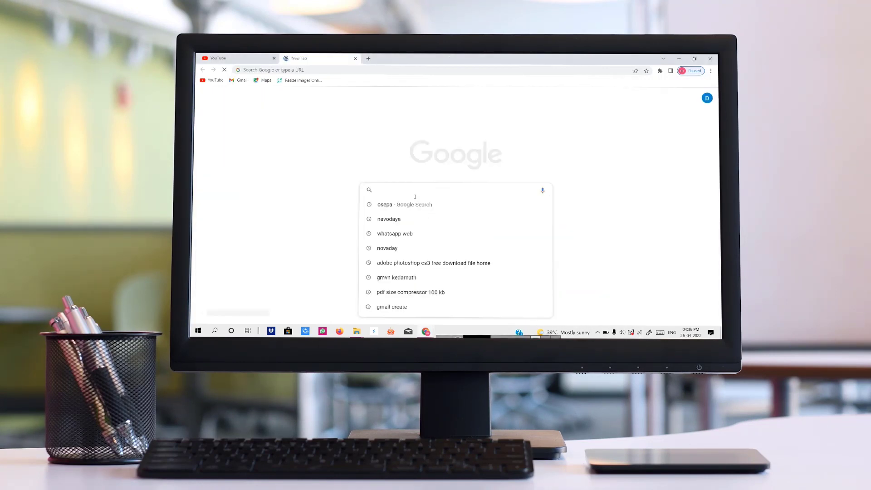
click(410, 205)
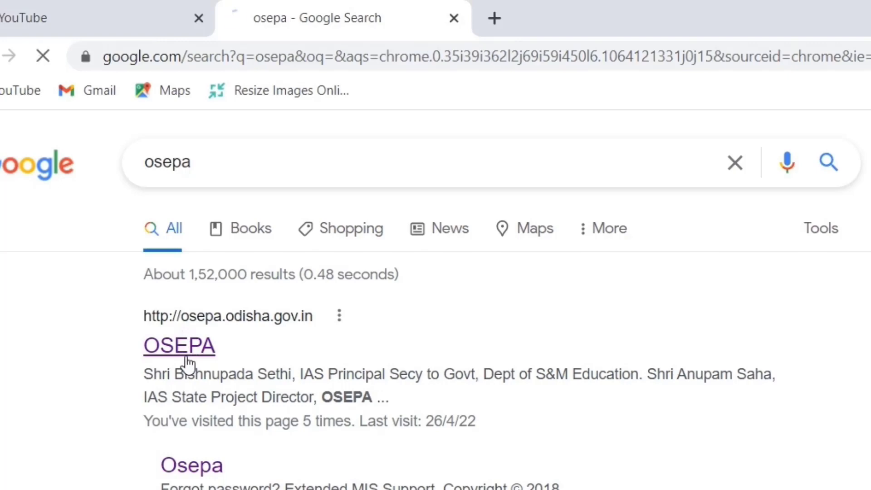
click(187, 358)
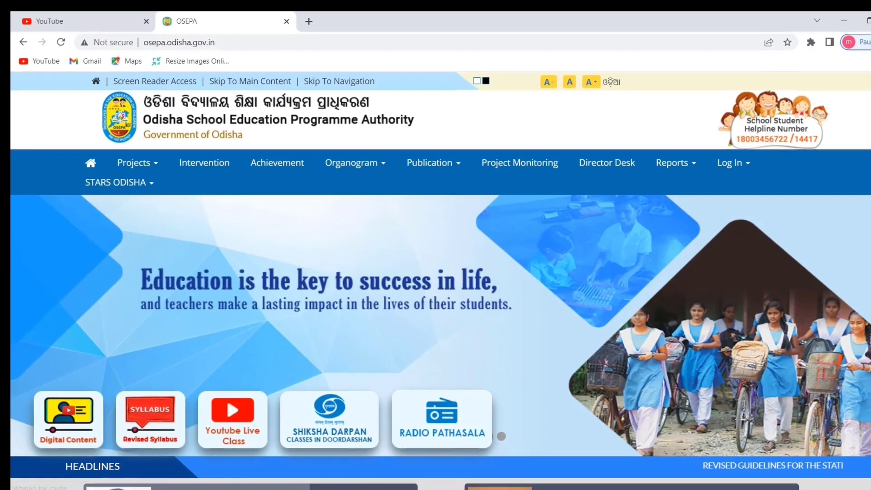
Step: Open the Extended MIS application from the E-Governance Applications section of the OSEPA home page
scroll(436, 273, down, 3)
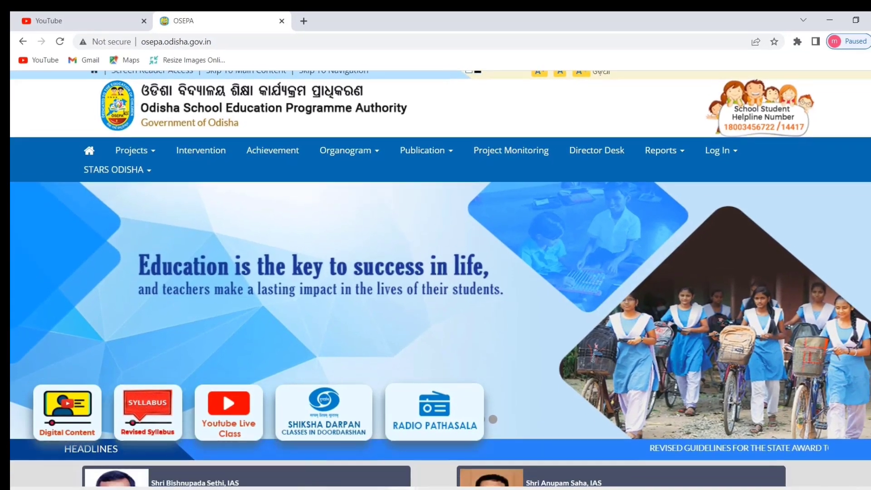
scroll(436, 279, down, 6)
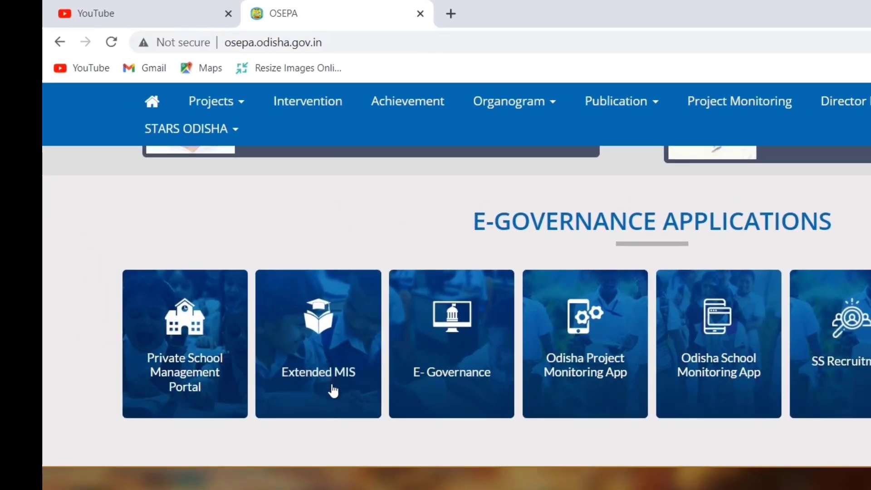
click(322, 357)
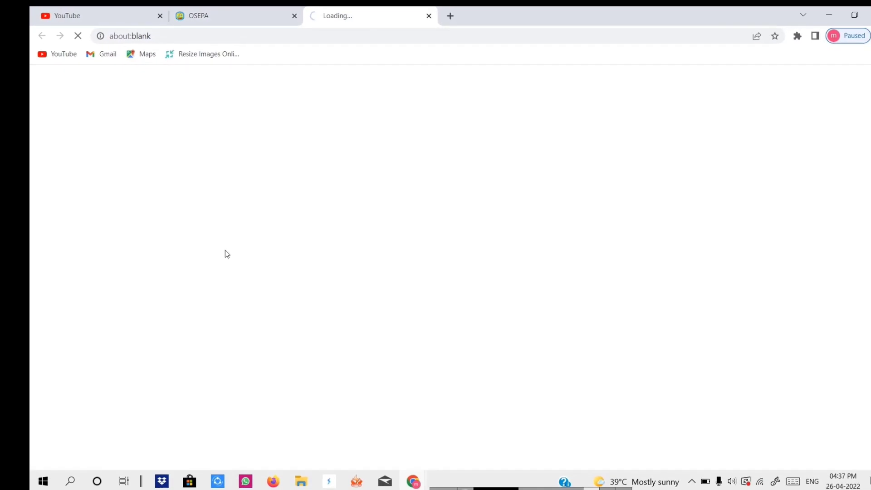
Step: Sign in to the Extended MIS with the filled-in credentials and enter the 2022-23 session
mouse_move(440, 468)
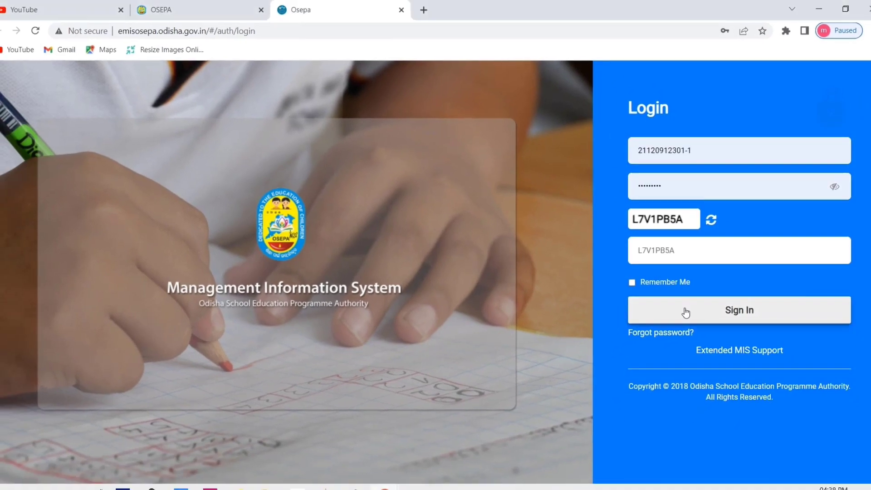
click(642, 325)
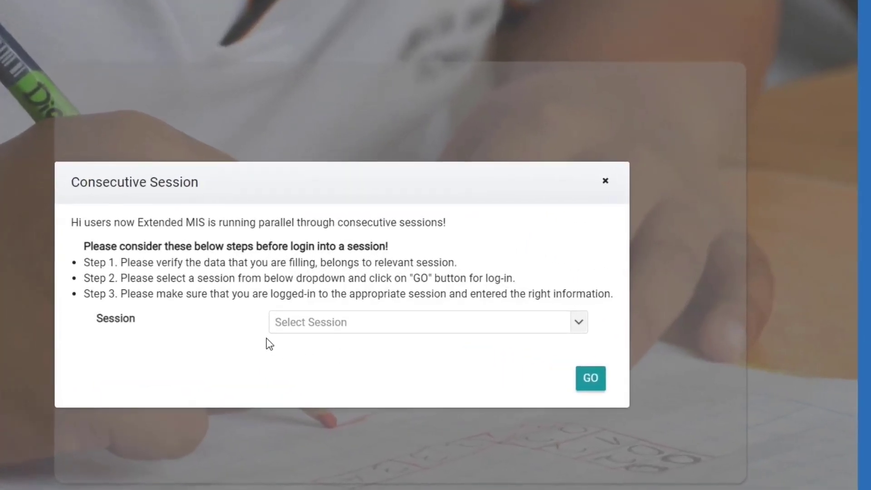
click(341, 331)
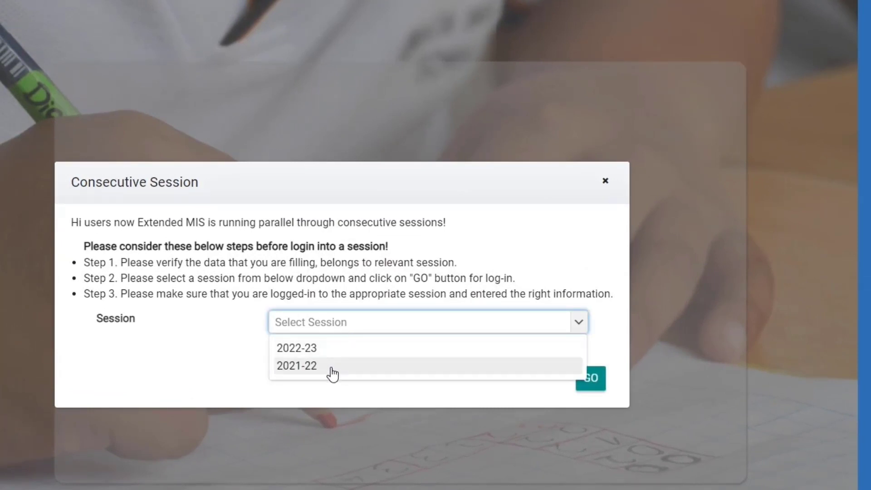
click(319, 350)
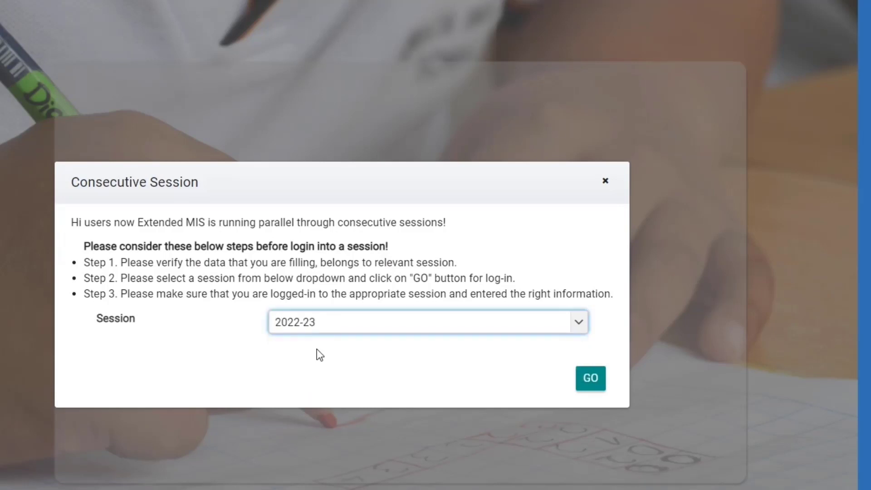
click(585, 383)
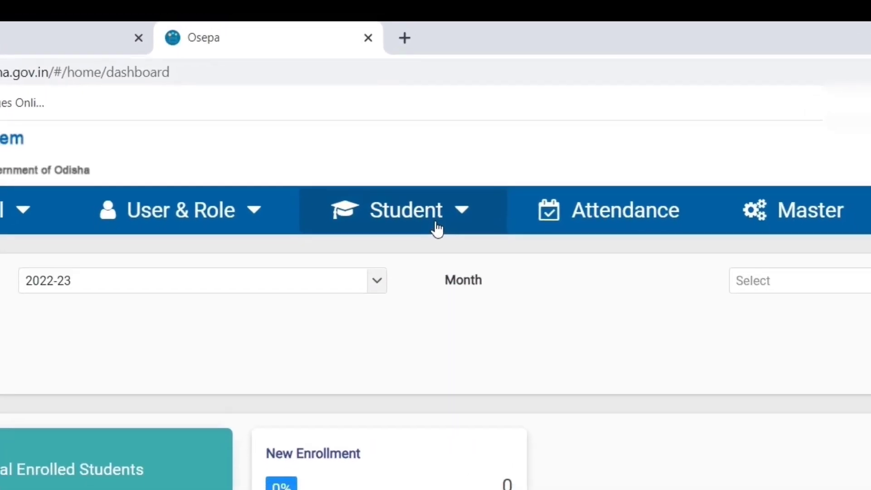
Step: Open the student Admission form
click(436, 231)
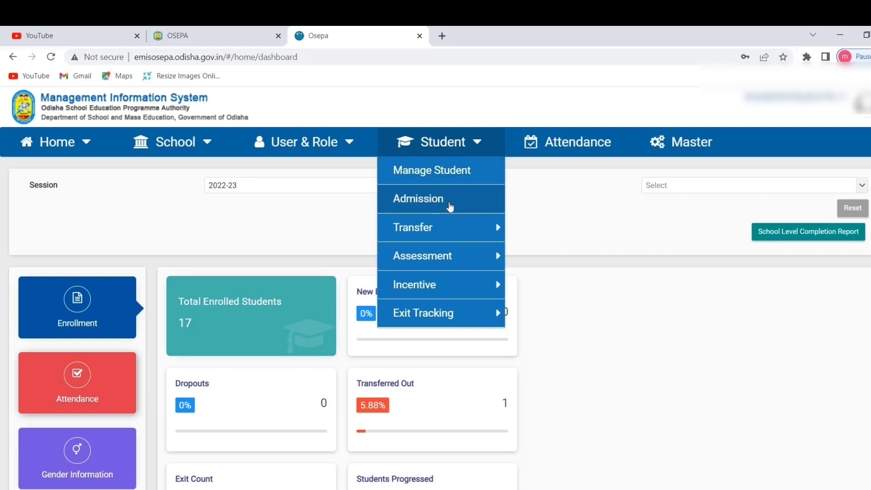
click(434, 203)
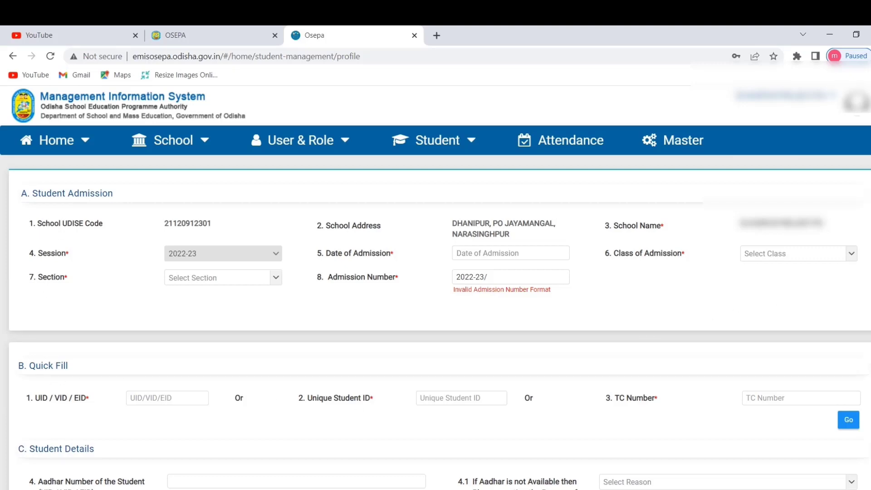
Step: Look through the whole admission form, including the Student Admission, Quick Fill and Student Details sections
scroll(439, 323, down, 4)
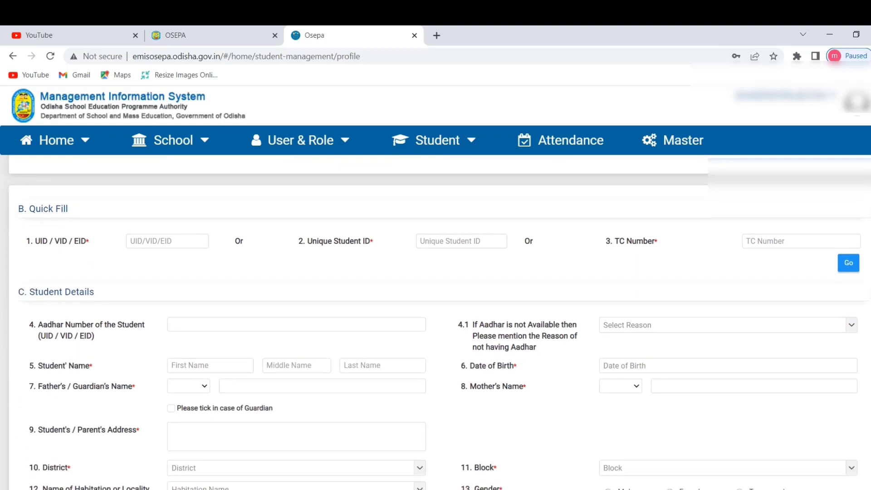
scroll(440, 323, down, 2)
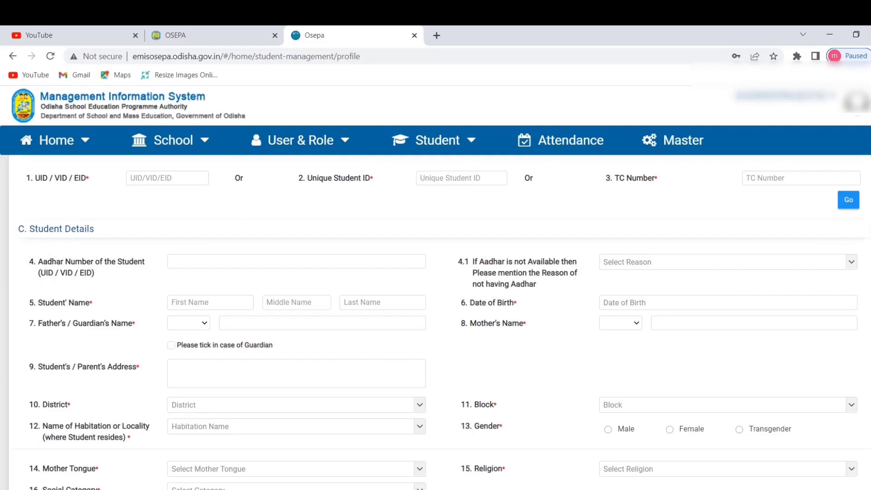
scroll(440, 323, down, 6)
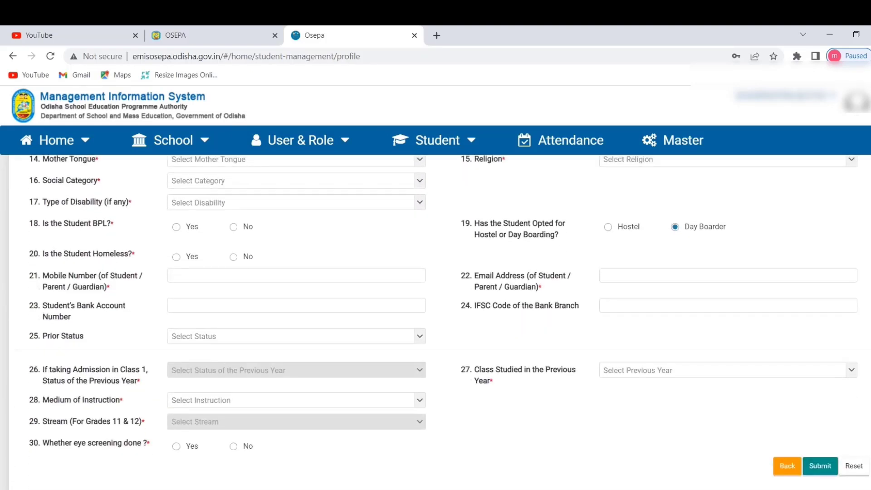
scroll(440, 323, up, 4)
scroll(440, 323, down, 4)
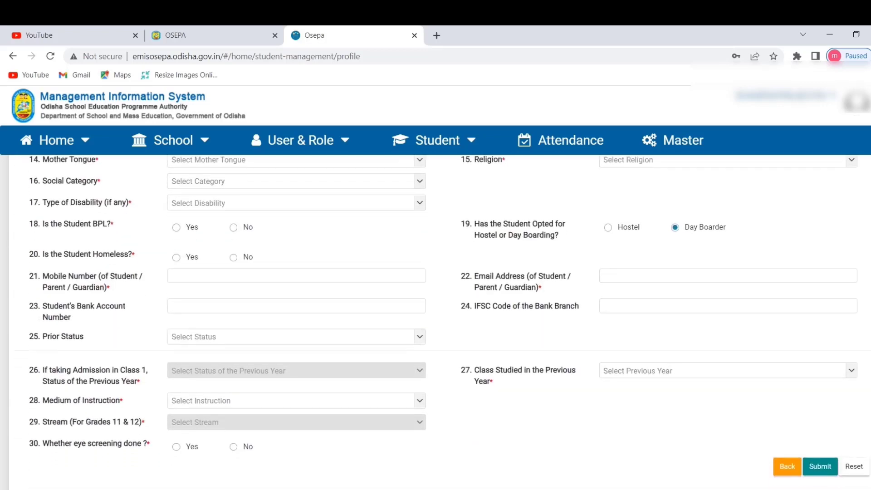
scroll(847, 158, up, 10)
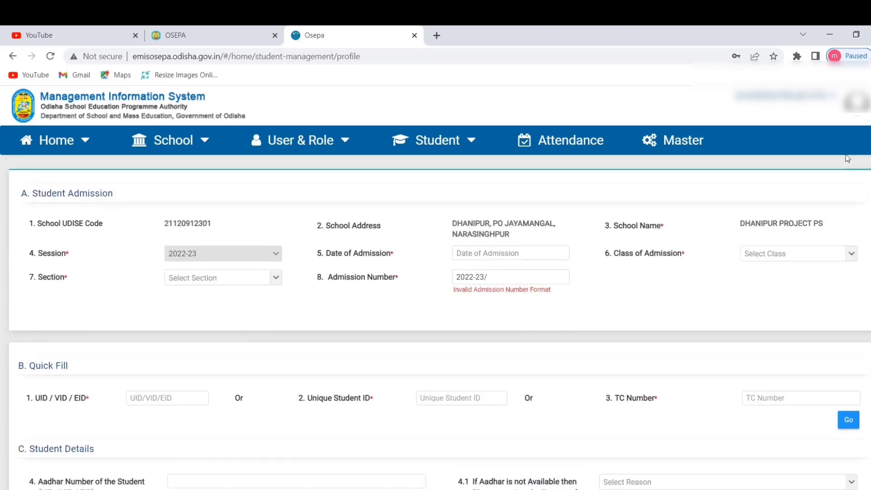
scroll(849, 168, down, 3)
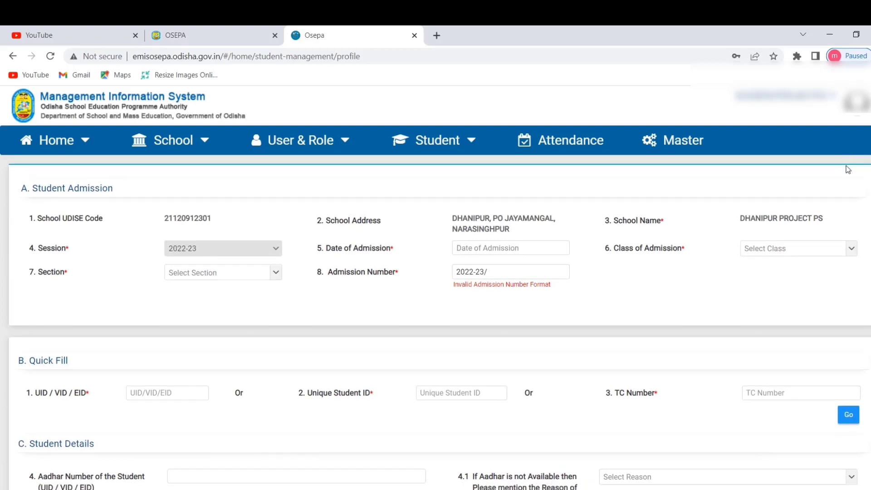
scroll(853, 212, down, 6)
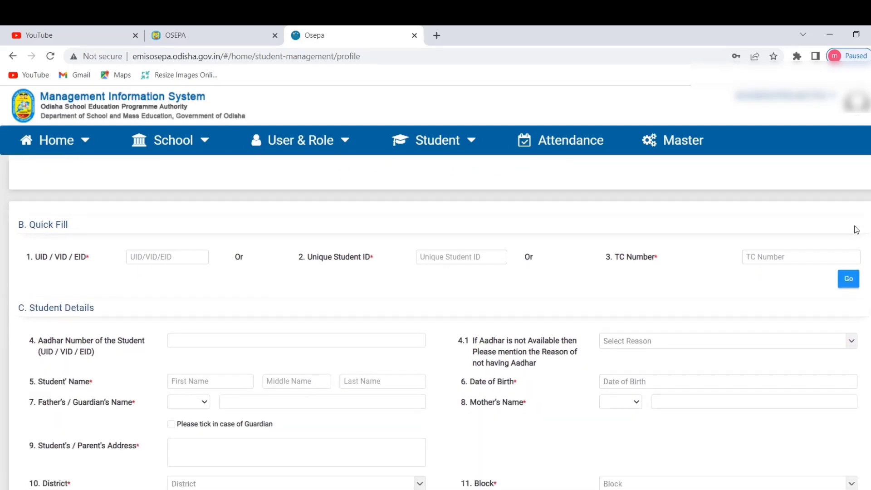
scroll(862, 310, down, 6)
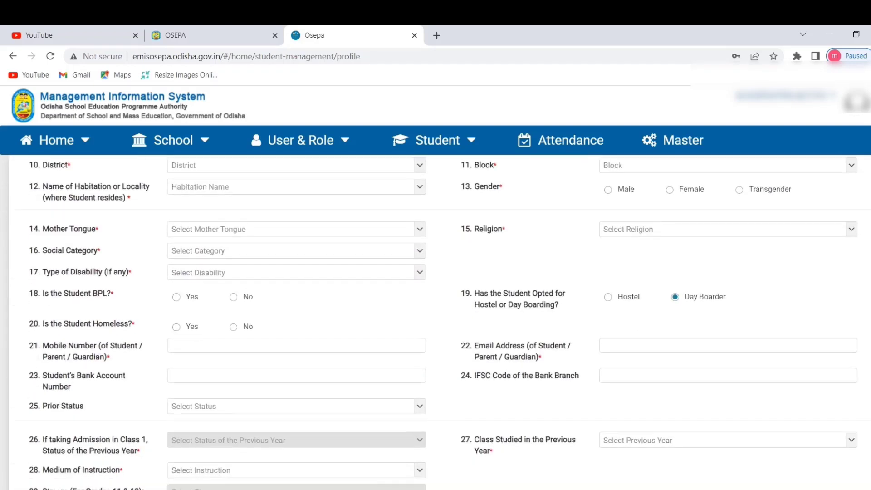
scroll(863, 286, up, 14)
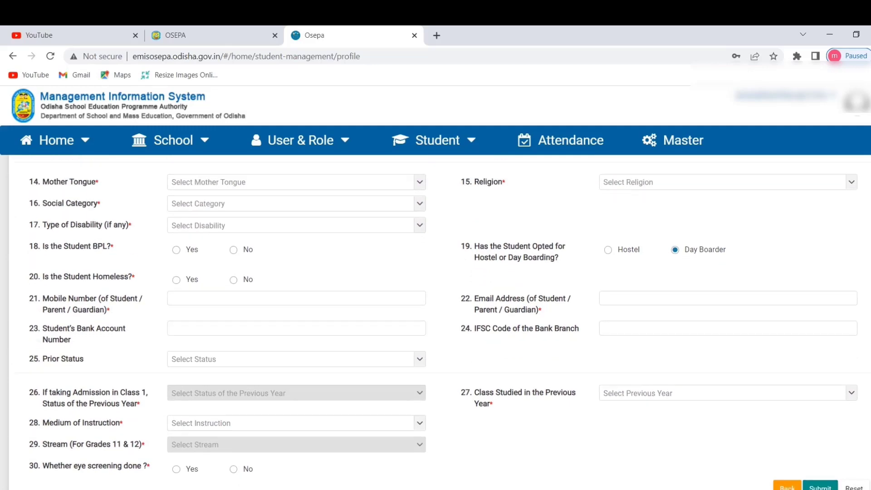
scroll(855, 200, up, 3)
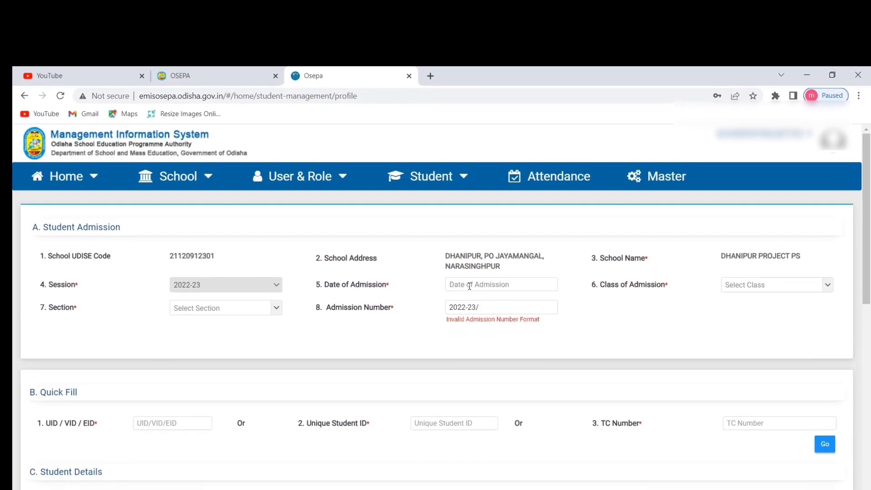
Step: Set the Date of Admission to 26-04-2022 in the Student Admission section
click(470, 286)
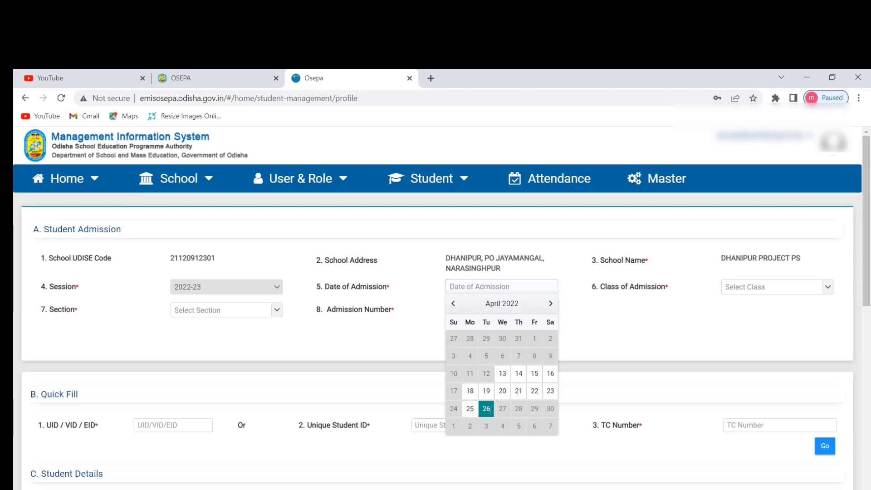
click(487, 409)
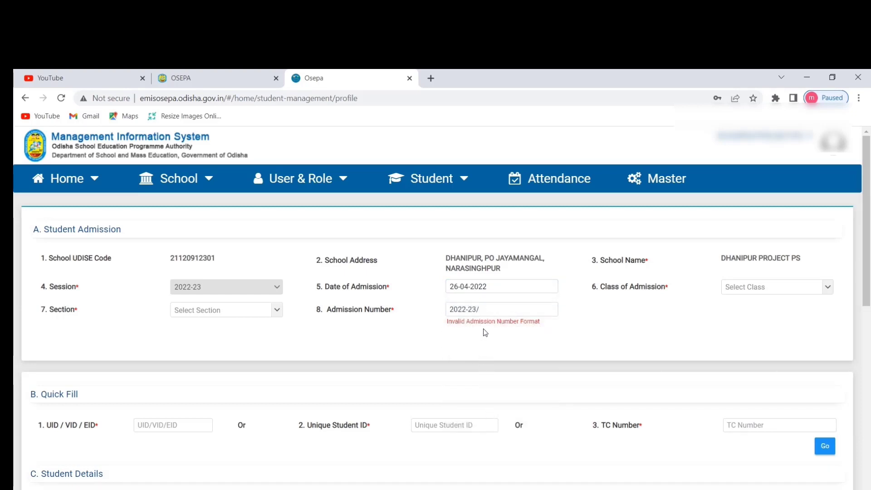
click(496, 288)
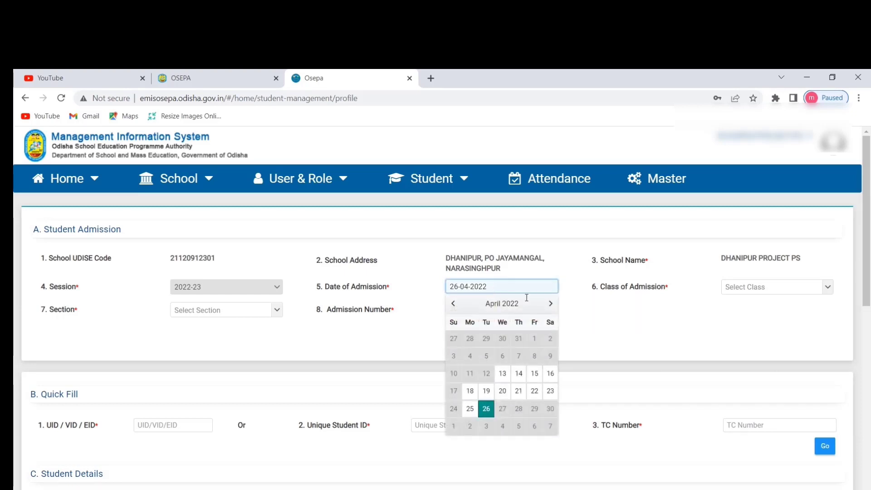
click(599, 331)
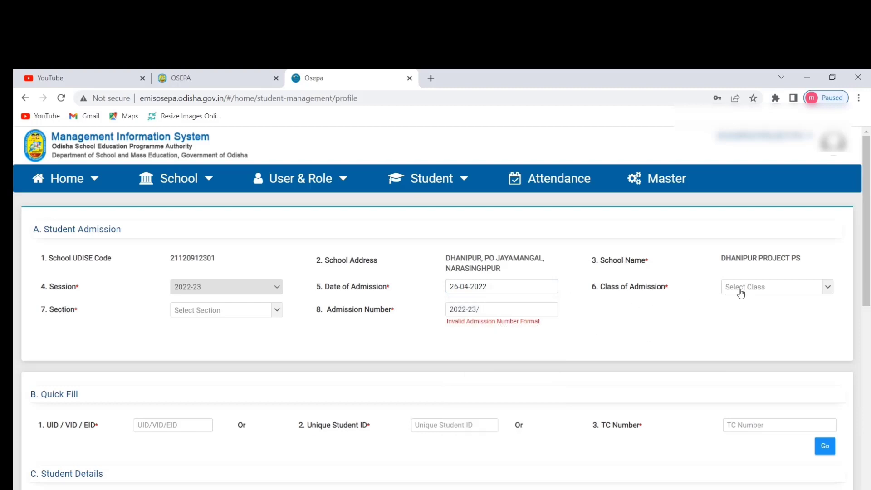
Step: Choose class of admission 1 with section A, and complete the student's admission number in the session/serial format
click(748, 288)
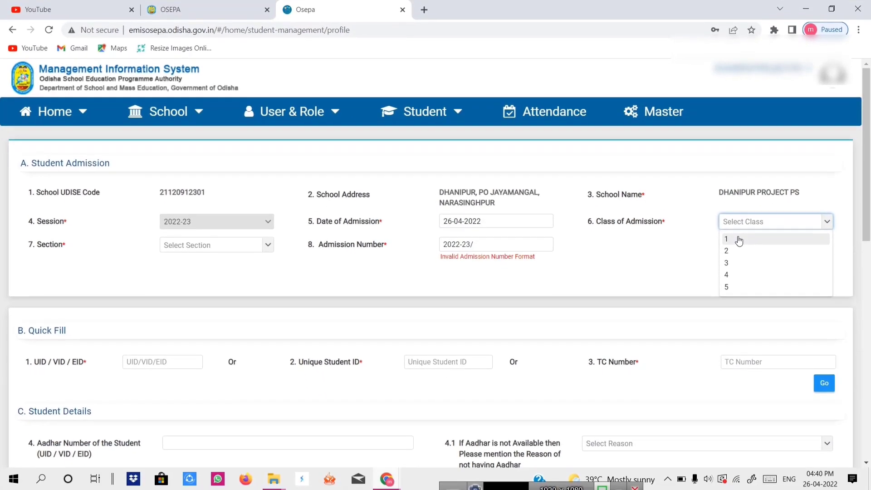
click(746, 304)
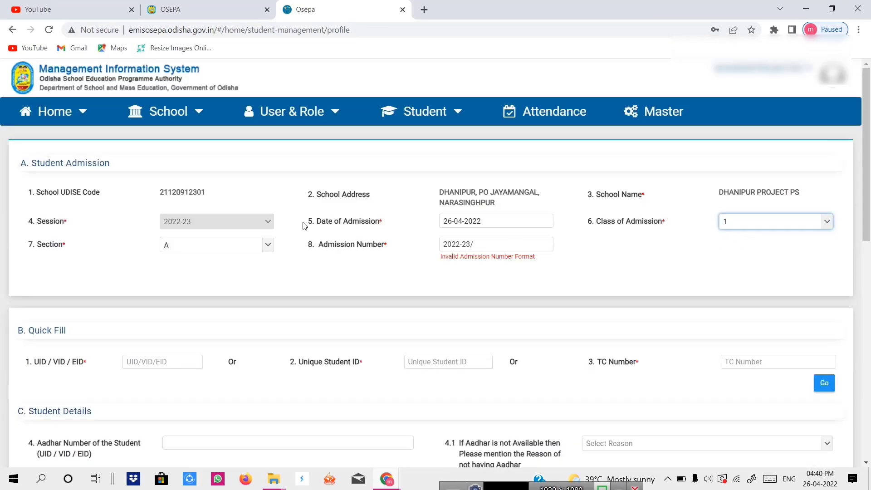
click(268, 247)
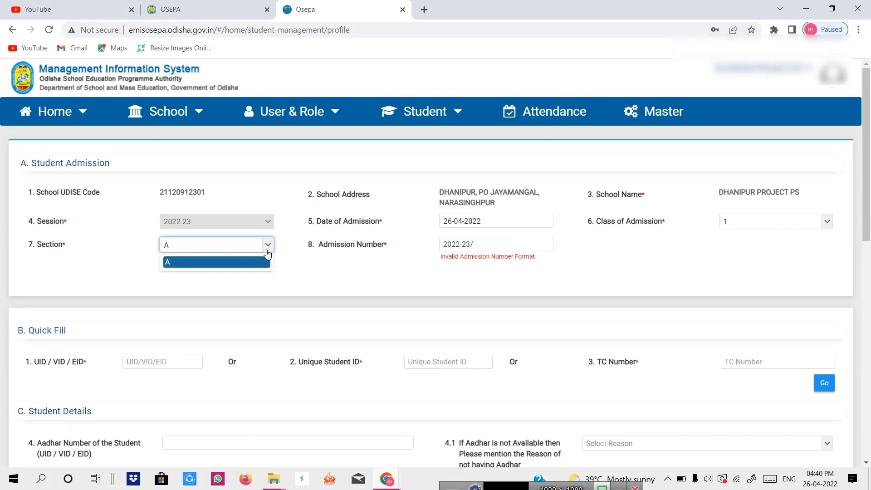
click(259, 261)
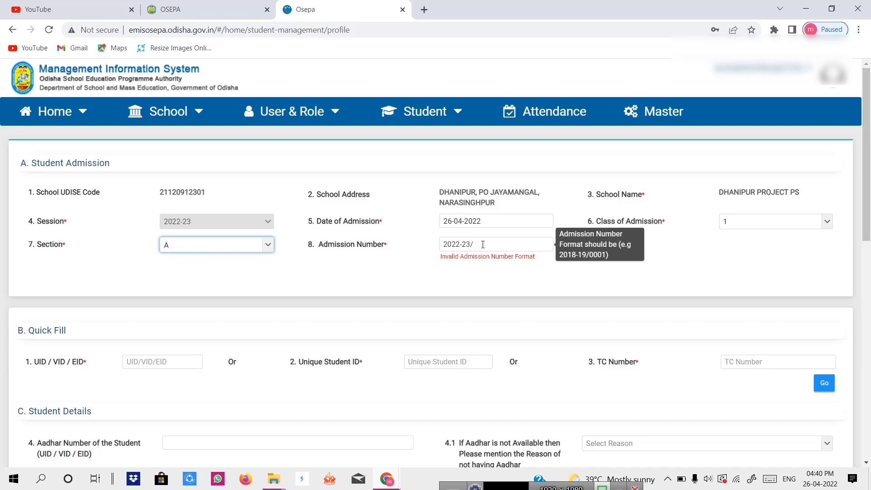
click(483, 244)
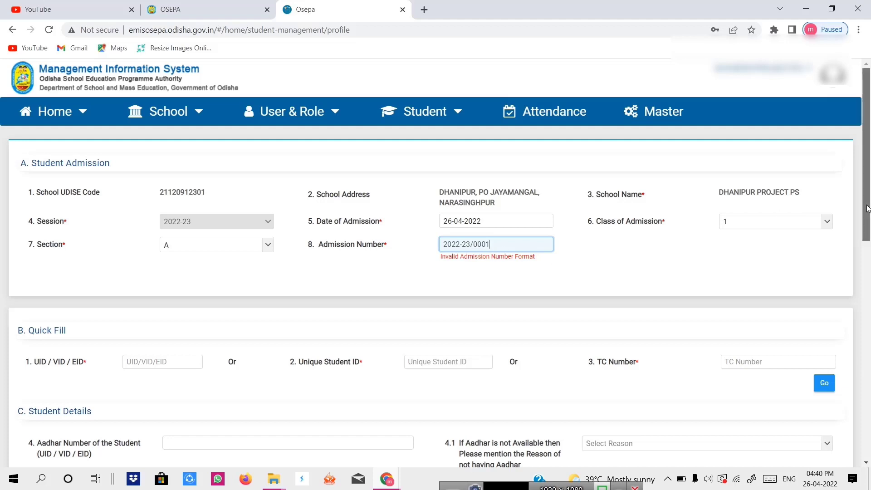
drag(868, 210, 868, 266)
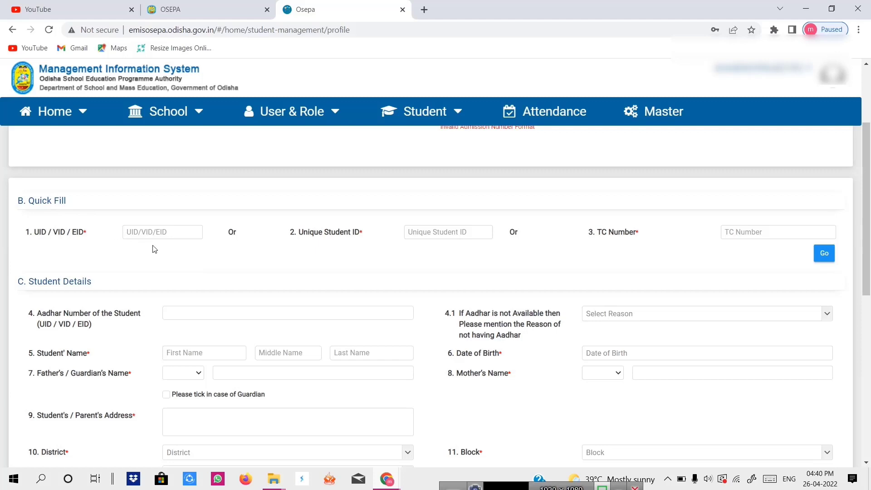
click(158, 233)
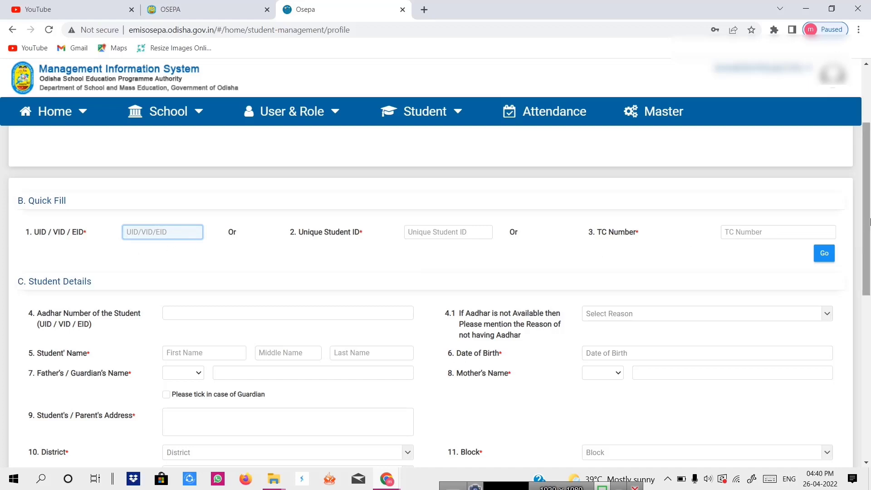
drag(867, 232, 867, 281)
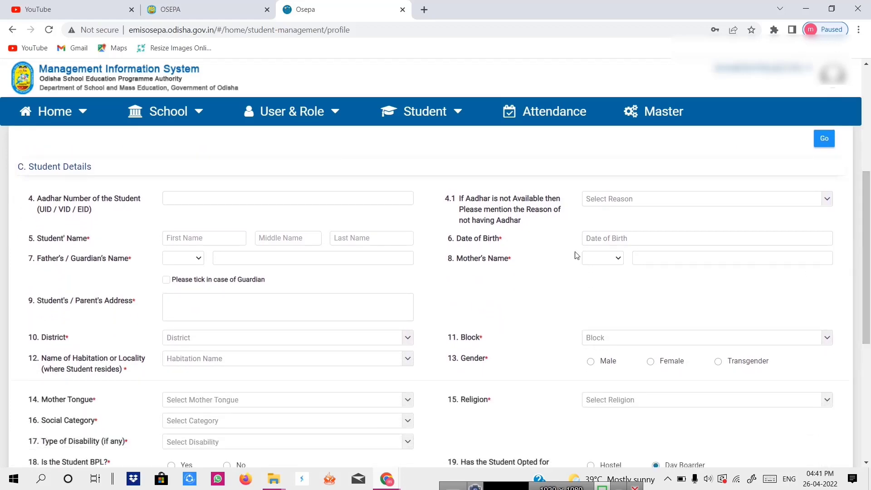
Step: Examine the Aadhar number field, the reasons offered for not having Aadhar, and the first, middle and last name fields
click(220, 202)
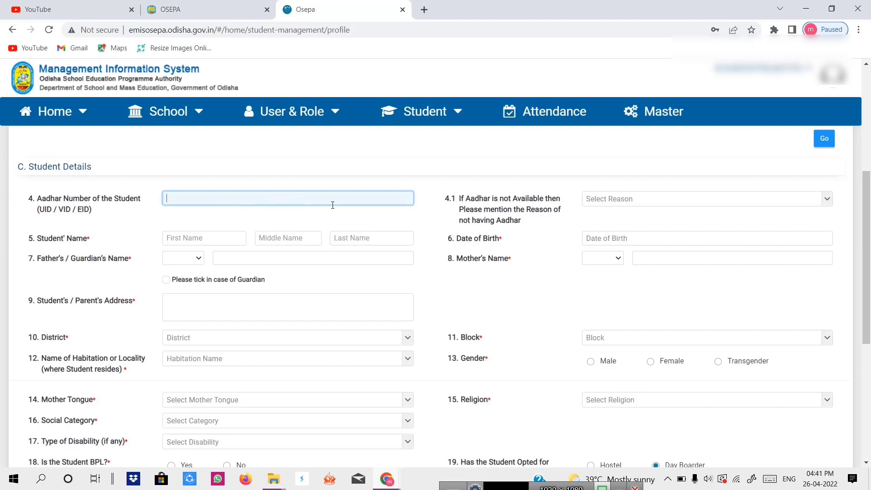
click(641, 207)
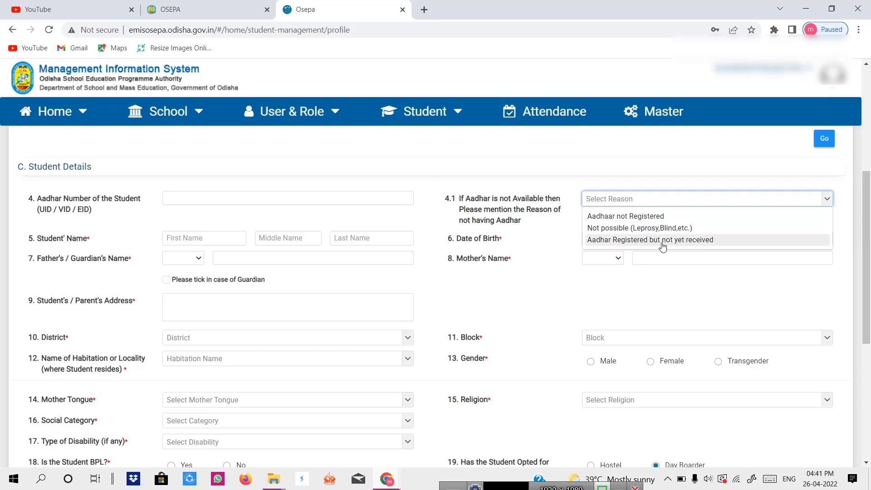
click(565, 247)
click(268, 201)
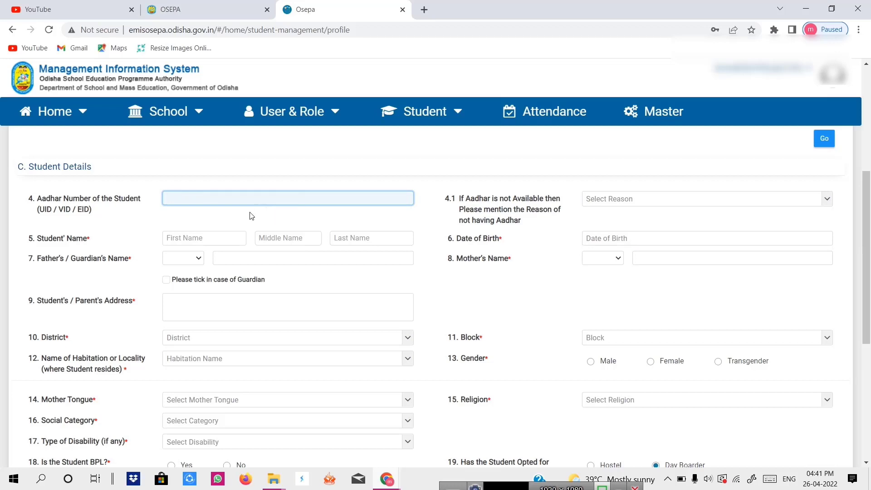
click(208, 239)
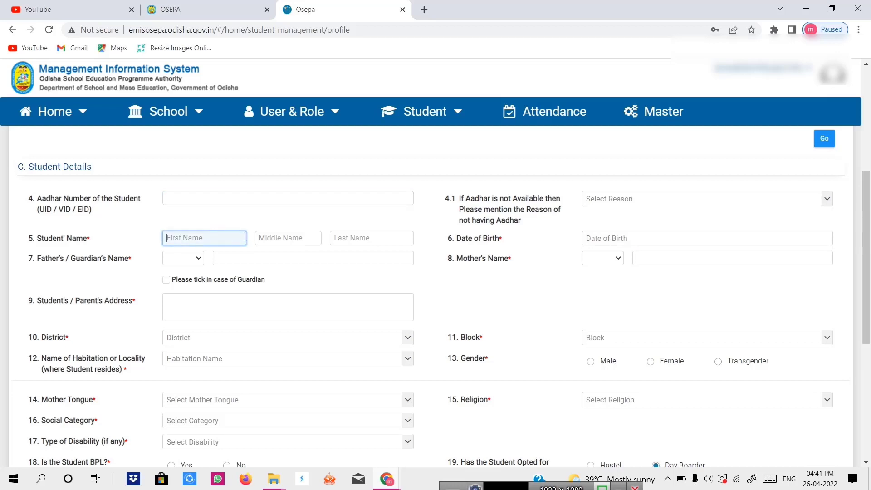
click(285, 238)
click(346, 237)
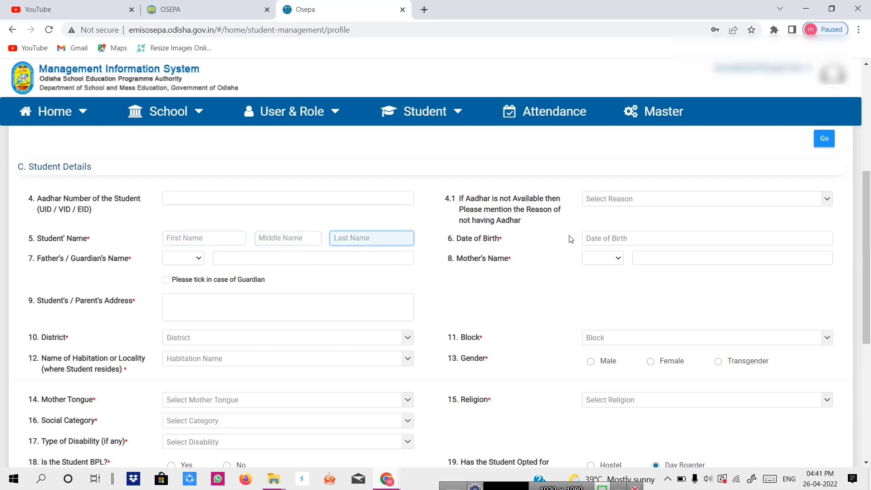
Step: Set the student's date of birth in the Student Details section
click(622, 237)
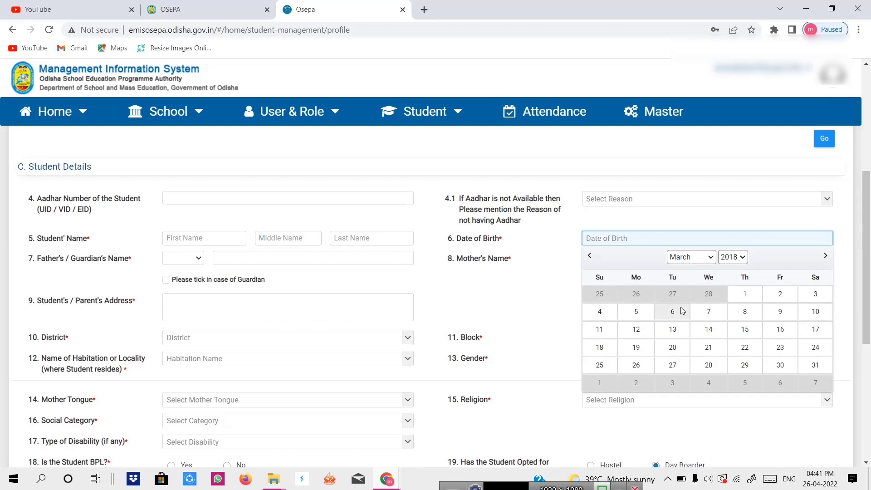
click(738, 257)
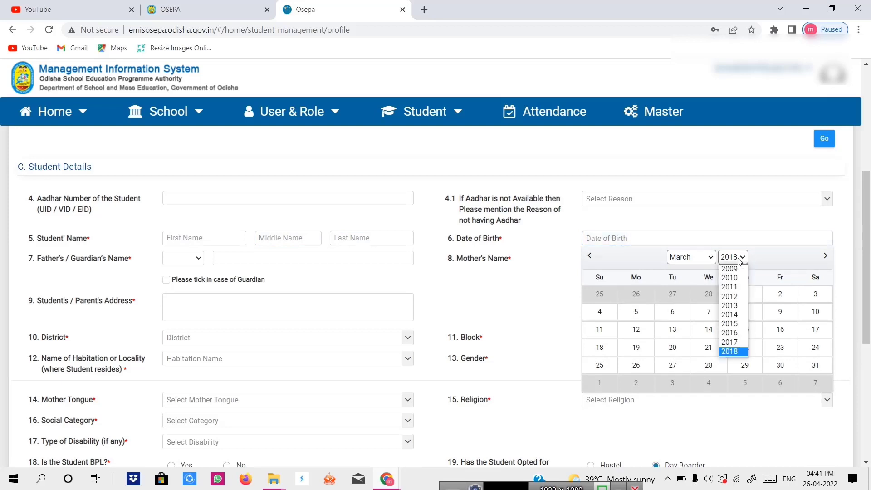
click(730, 306)
click(710, 330)
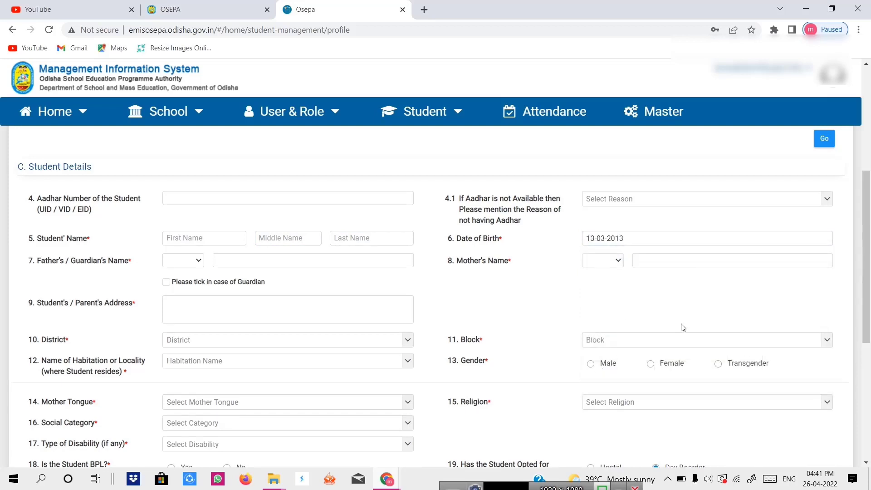
Step: Choose the title Mr. for the father's name and Mrs. for the mother's name
click(194, 261)
click(194, 271)
click(228, 258)
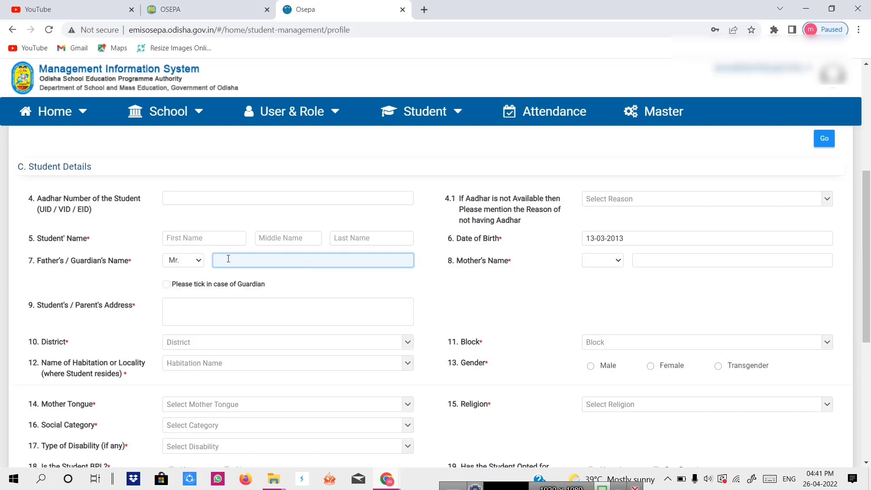
click(620, 261)
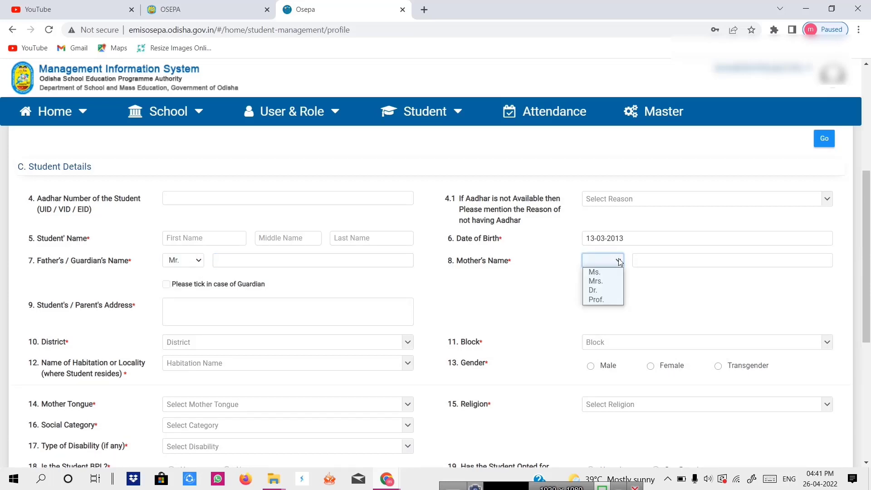
click(616, 281)
click(662, 259)
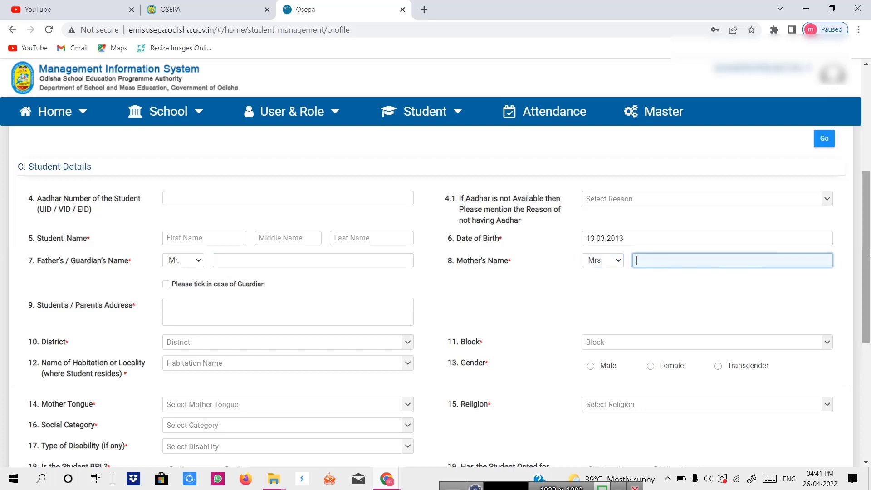
Step: Try out the guardian option under the father's name and look at the student's address field
scroll(772, 254, down, 2)
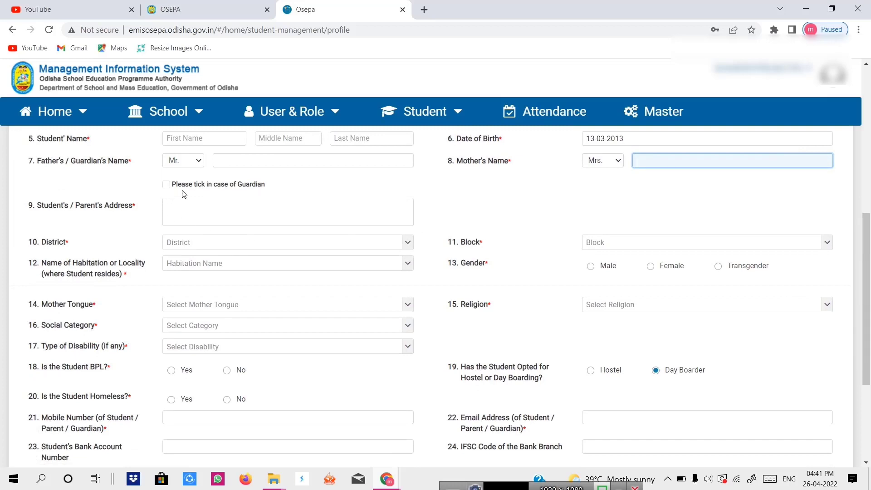
click(166, 185)
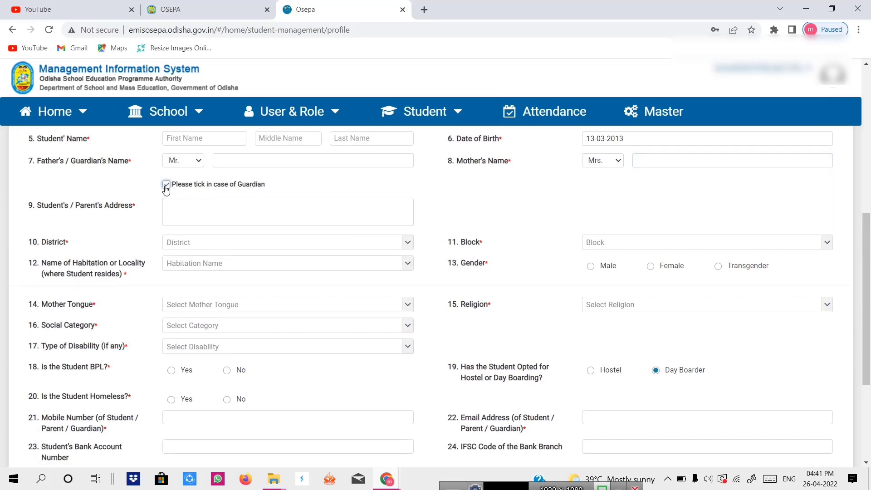
click(166, 187)
click(181, 211)
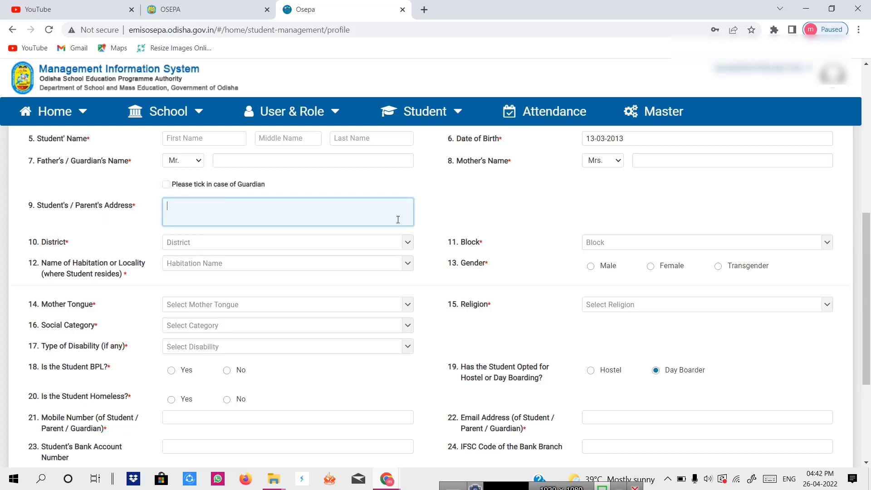
Step: Set the district to Cuttack and the gender to Male, checking the Block and Habitation Name choices
click(215, 247)
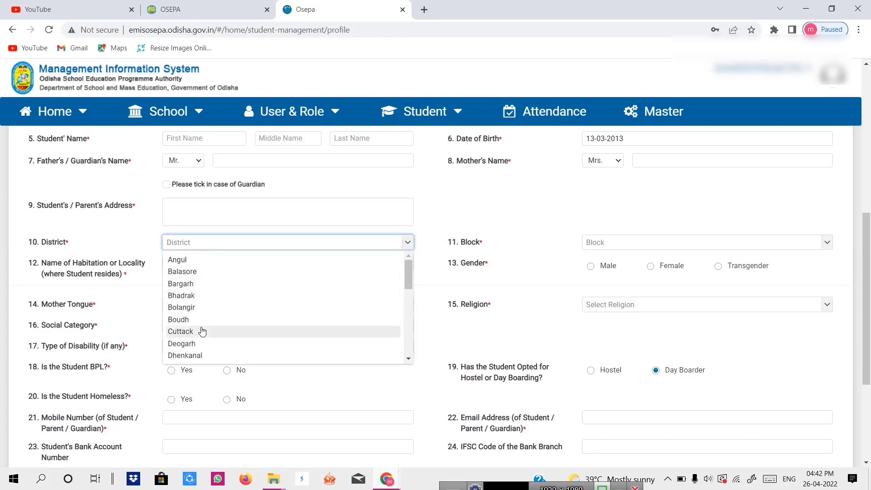
click(200, 332)
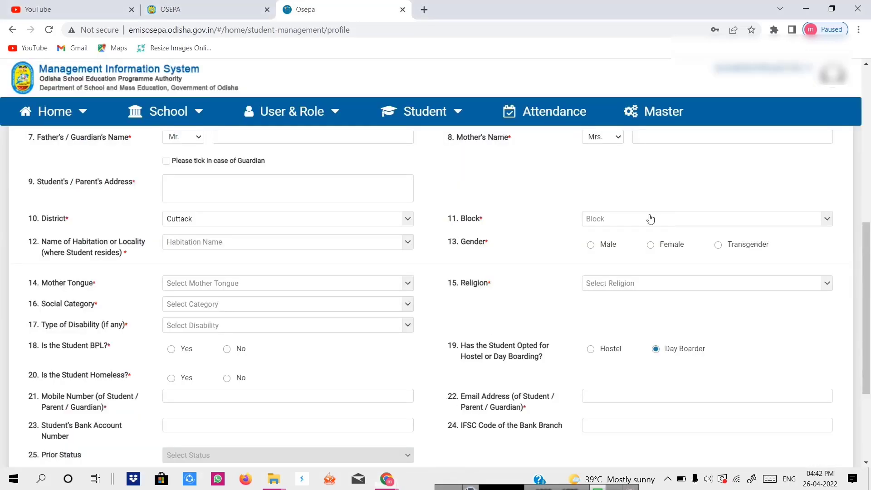
click(651, 219)
scroll(233, 213, down, 1)
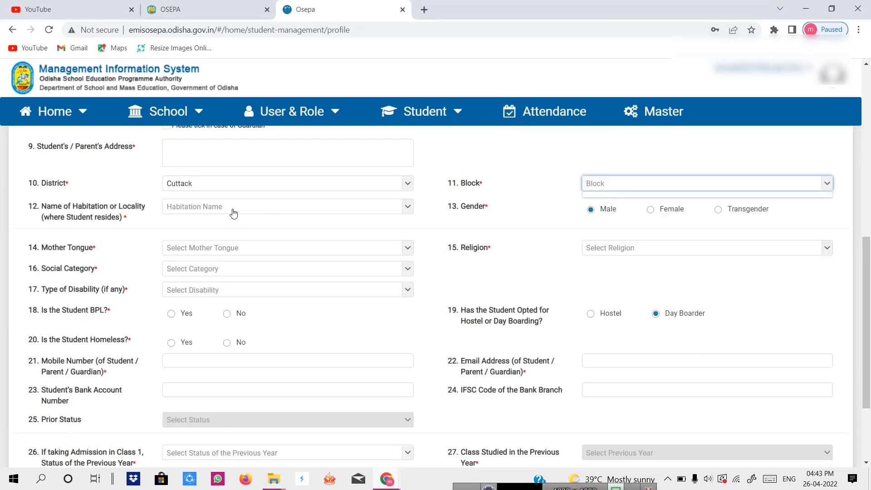
click(234, 212)
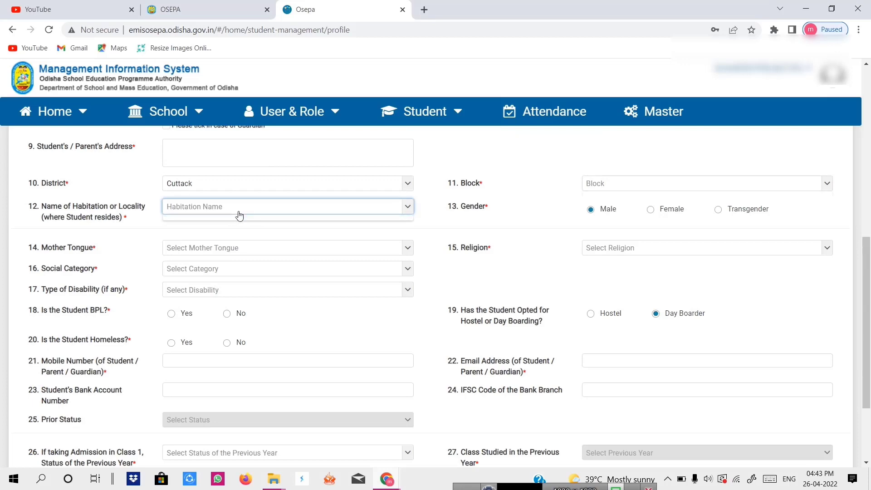
click(488, 209)
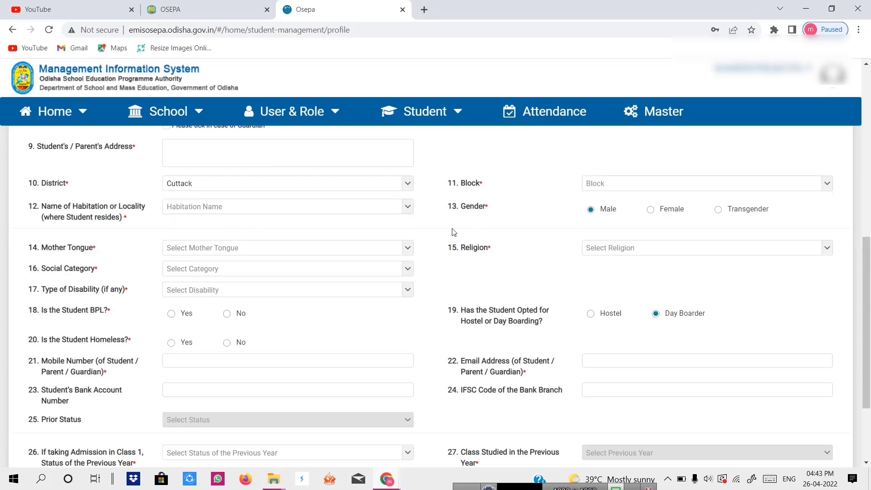
Step: Set the student's mother tongue to Odia and the religion to 0 - Hindu
click(248, 252)
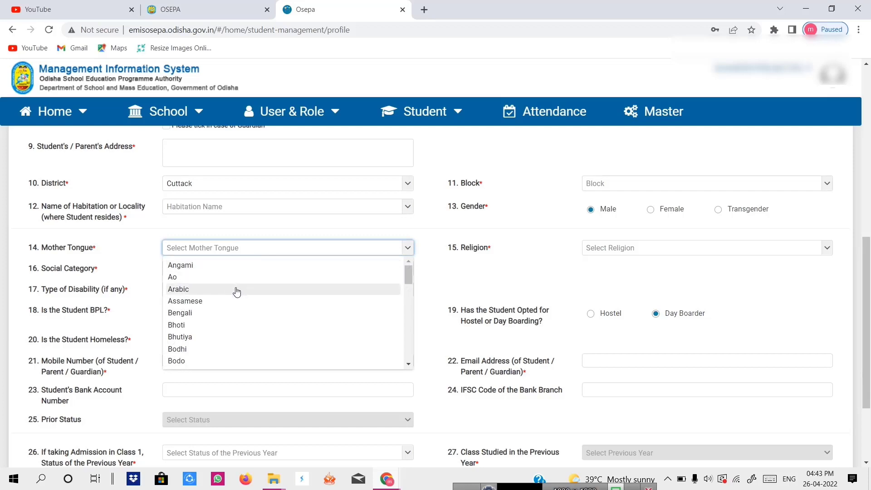
key(o)
key(Return)
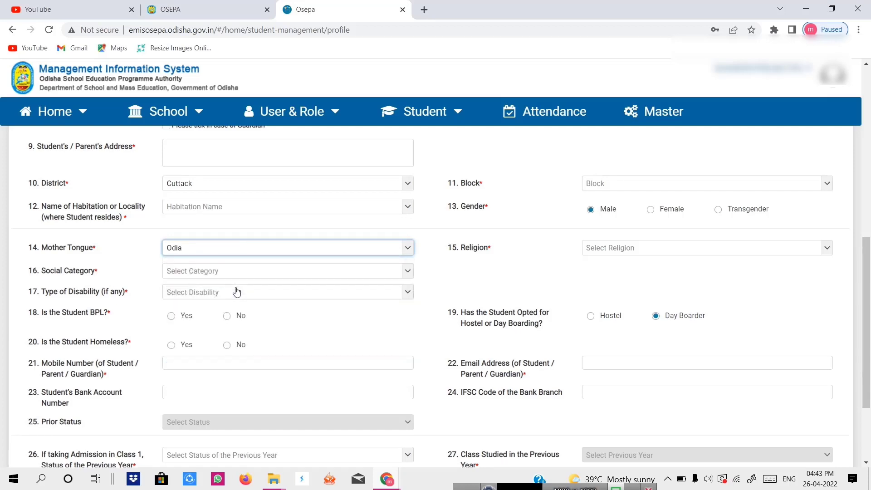
click(699, 193)
scroll(870, 251, down, 1)
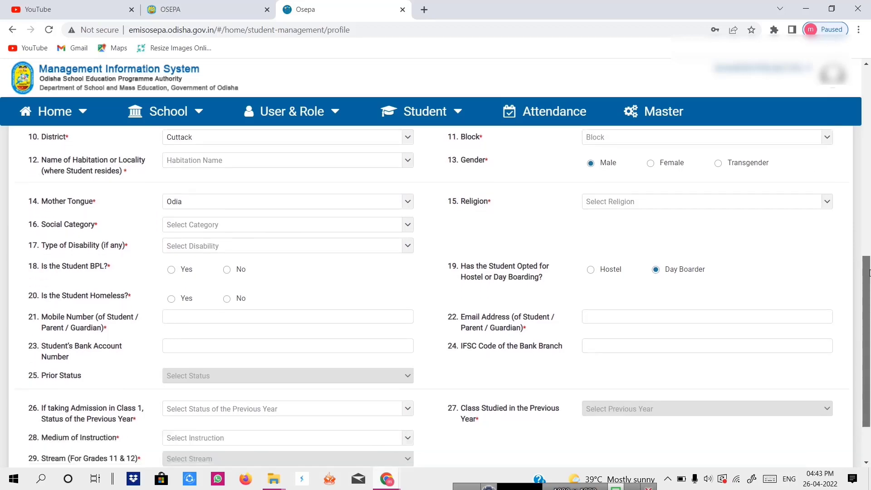
click(683, 194)
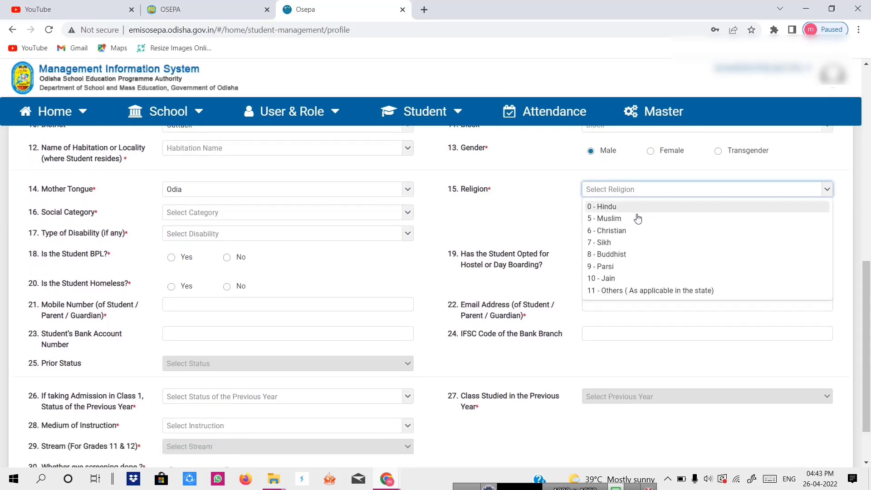
click(629, 210)
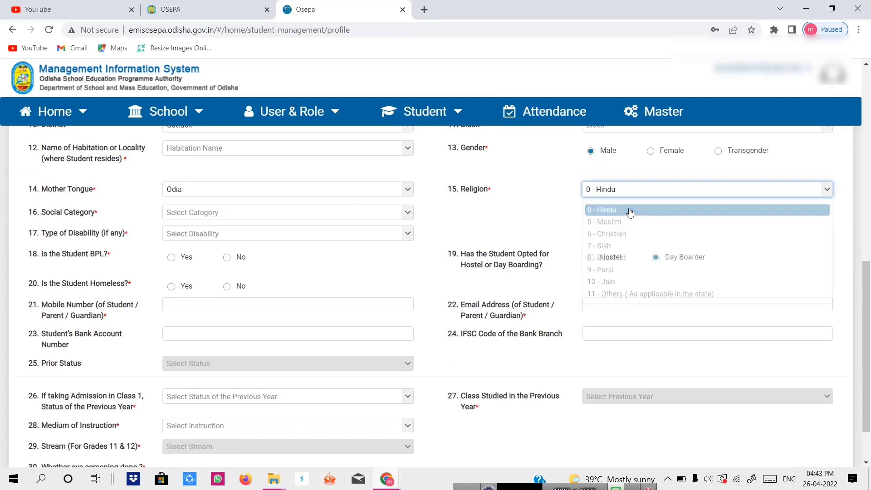
Step: Set the social category to 1-General and the type of disability to Not Applicable
click(292, 217)
click(218, 237)
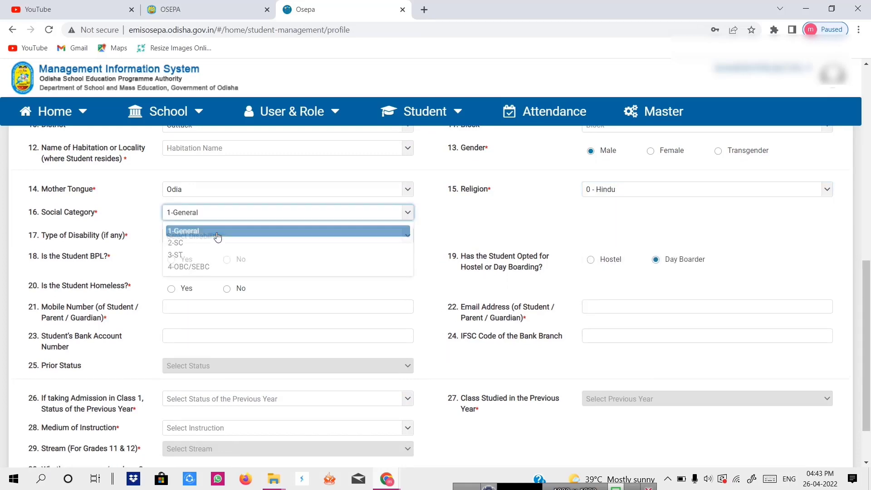
click(204, 242)
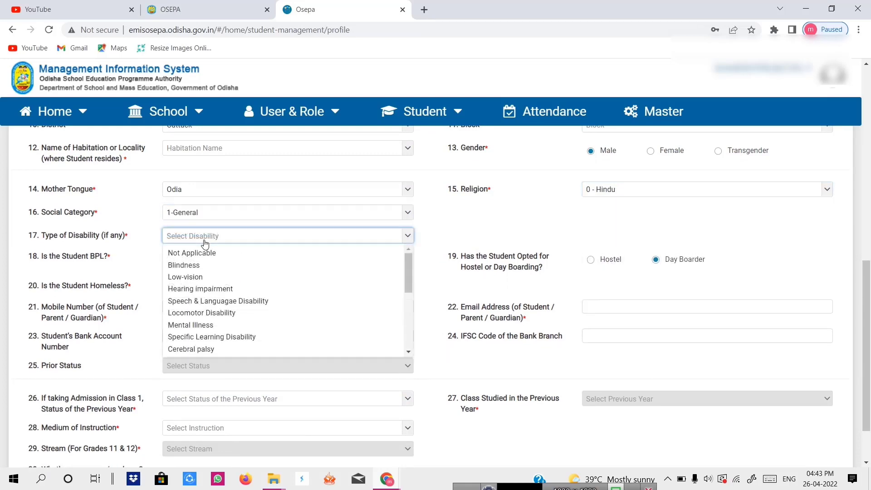
click(149, 257)
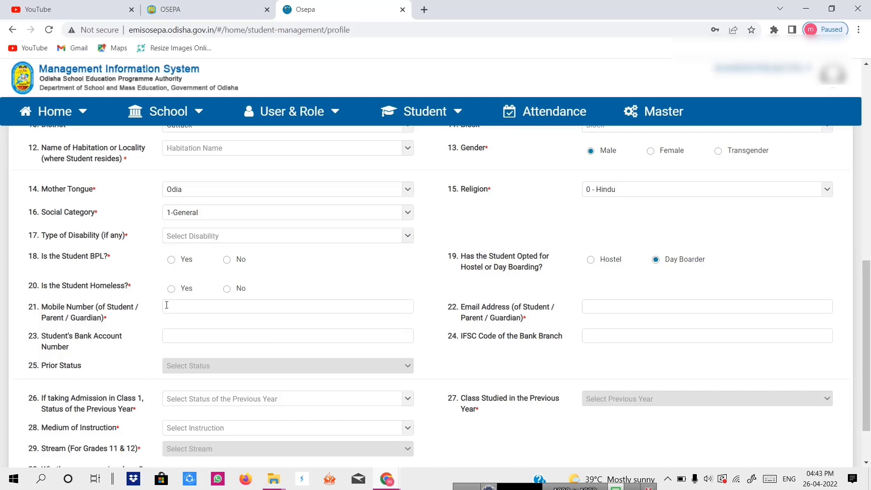
drag(868, 291, 869, 309)
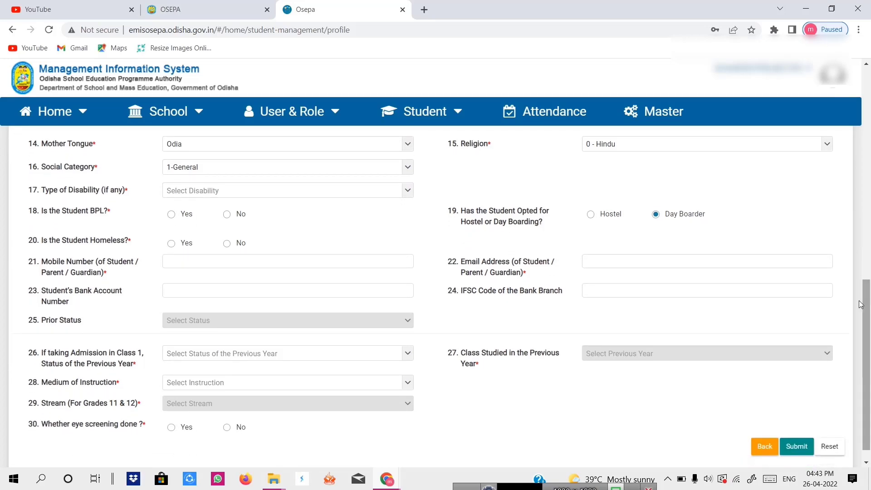
click(351, 191)
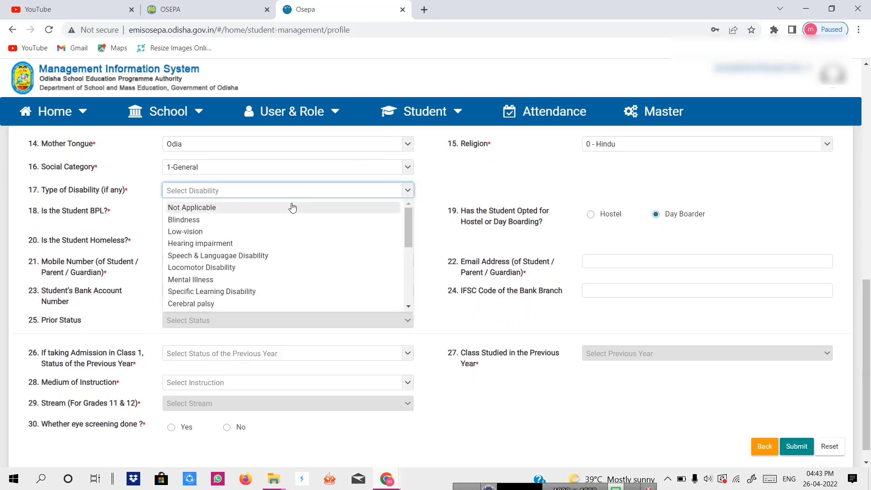
click(220, 209)
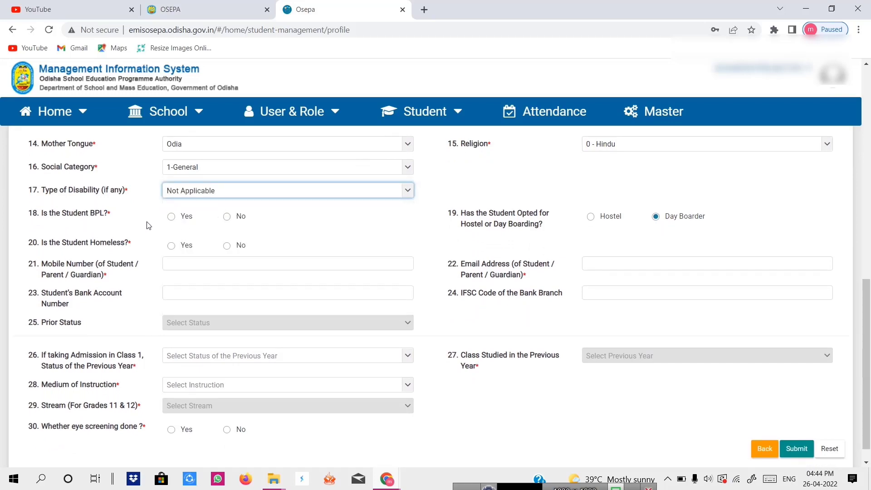
Step: Mark the student as BPL and not homeless, and look at the mobile number, email address and bank account fields
click(174, 220)
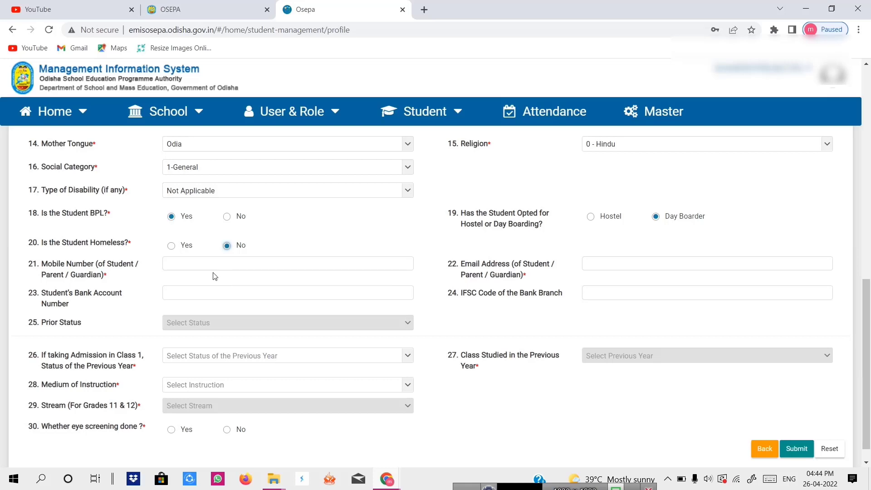
click(200, 267)
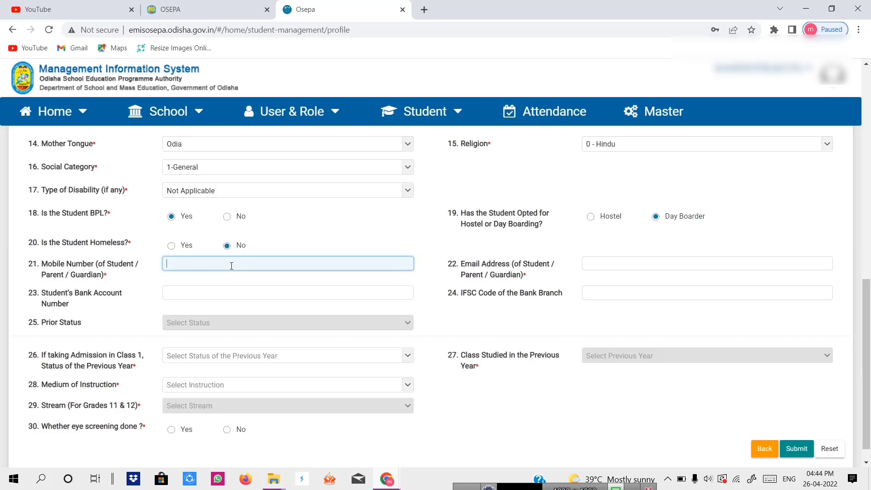
click(596, 266)
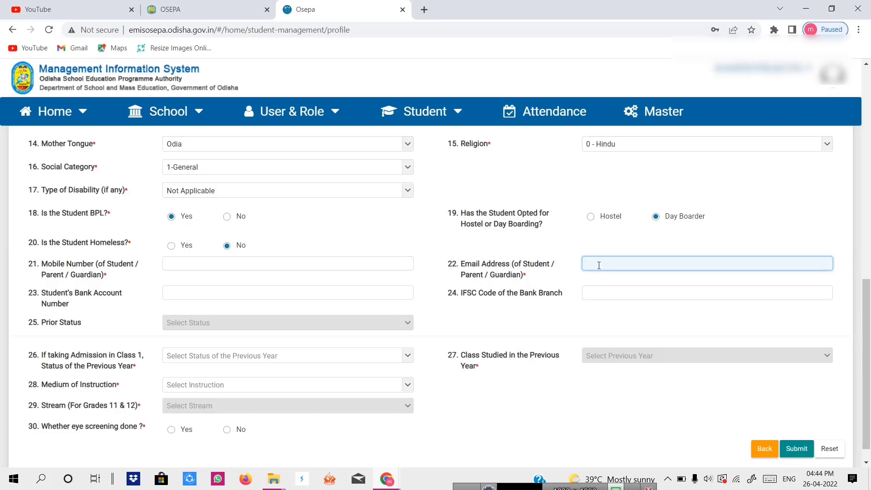
scroll(628, 317, down, 1)
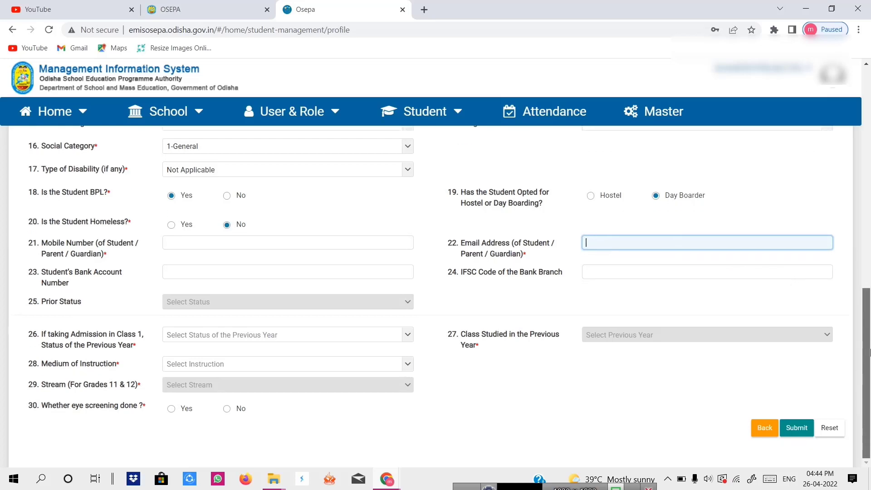
click(289, 273)
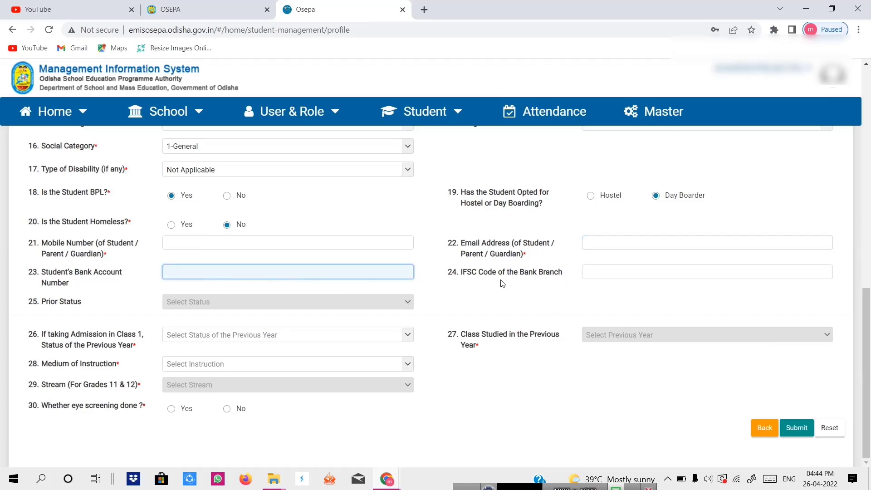
Step: Check the bank branch IFSC code field and set the previous year's status for Class 1 admission to Anganwadi/ECCE centre
click(618, 272)
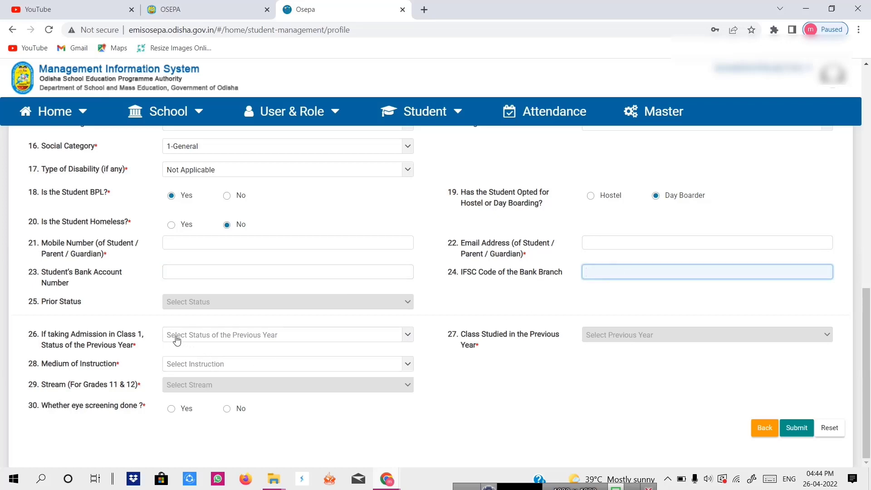
click(230, 343)
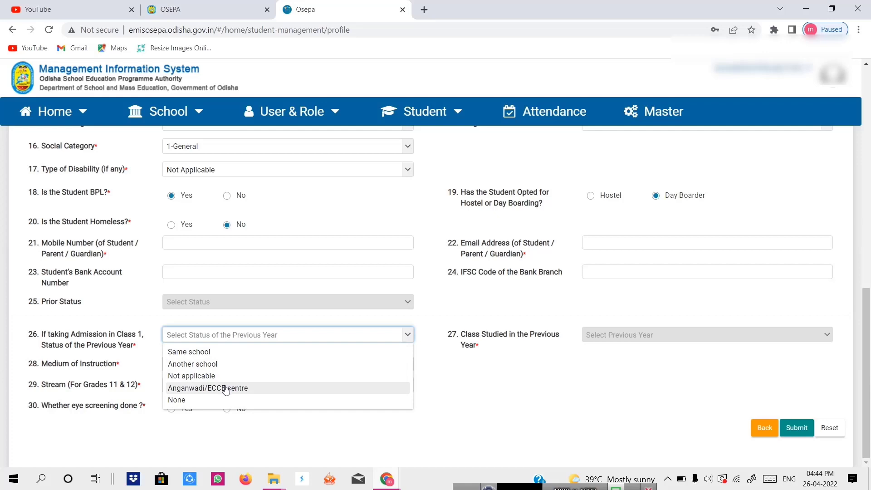
click(200, 388)
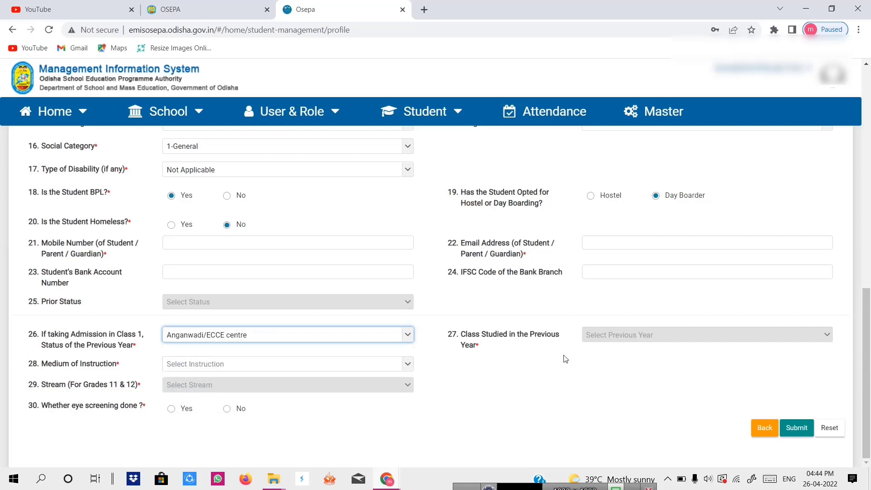
Step: Set the medium of instruction to Odia and mark eye screening as not done
click(308, 371)
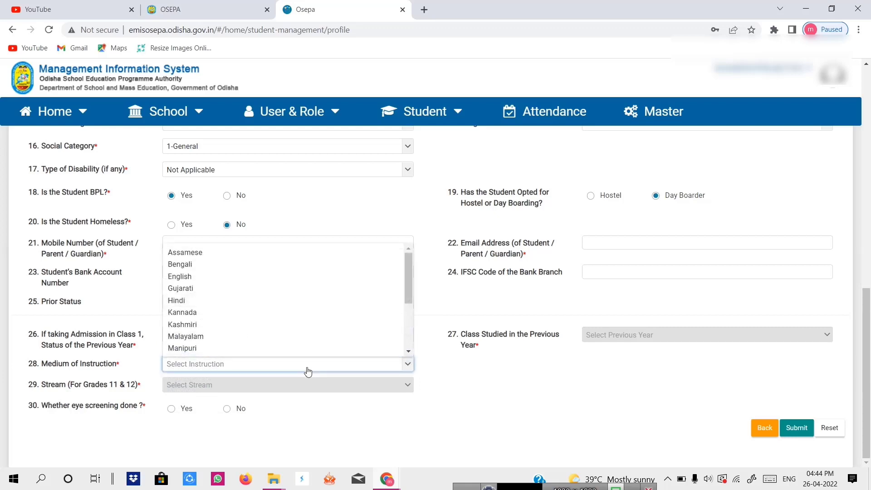
key(o)
key(Return)
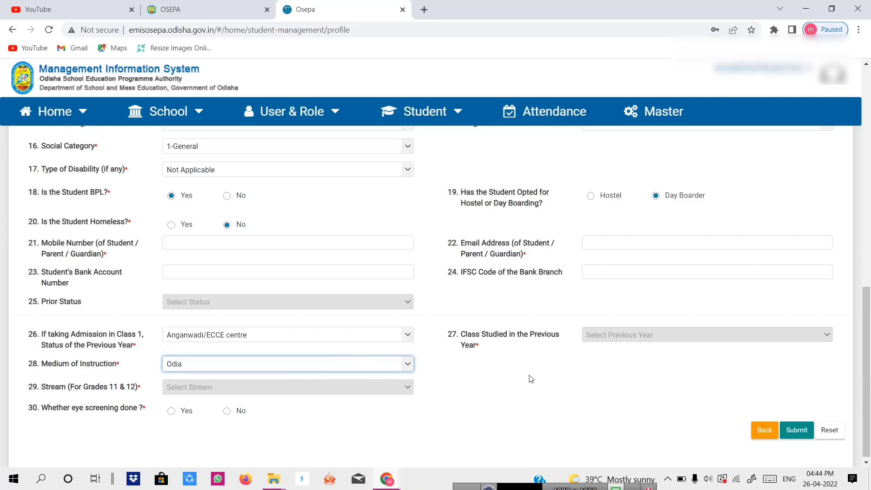
click(227, 411)
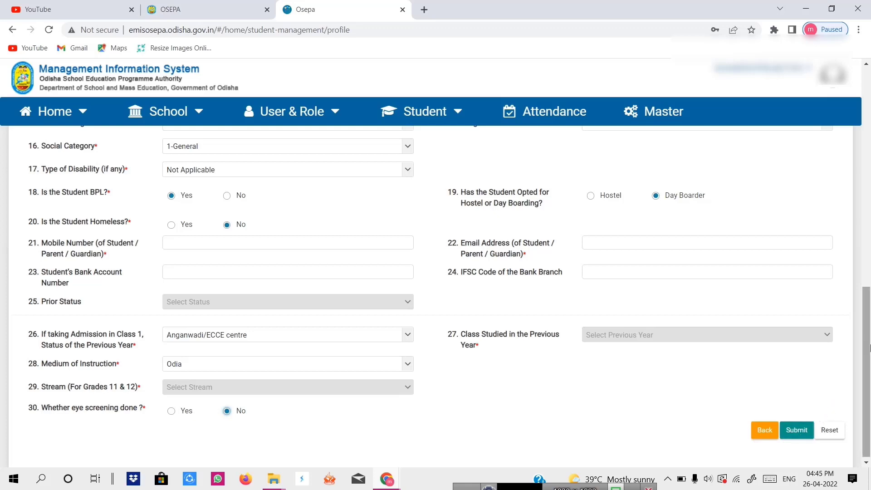
Step: Review the Student Admission section and the TC Number and Unique Student ID fields under Quick Fill
drag(867, 348, 870, 129)
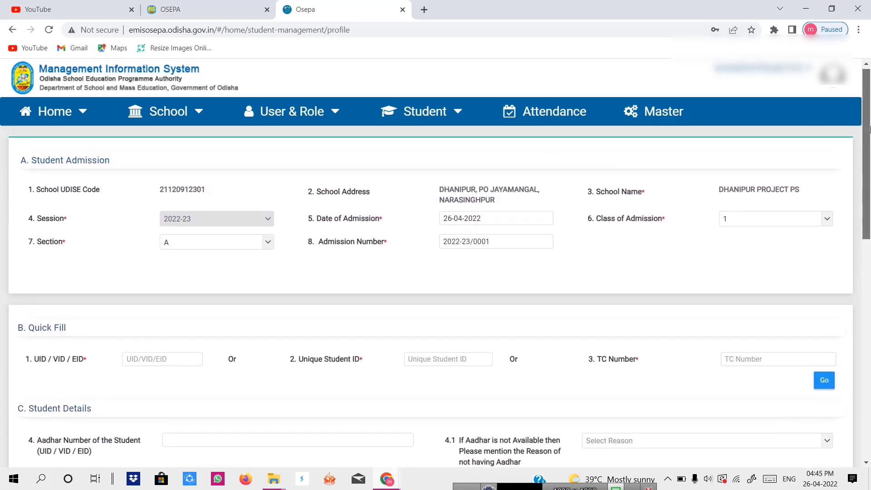
click(763, 360)
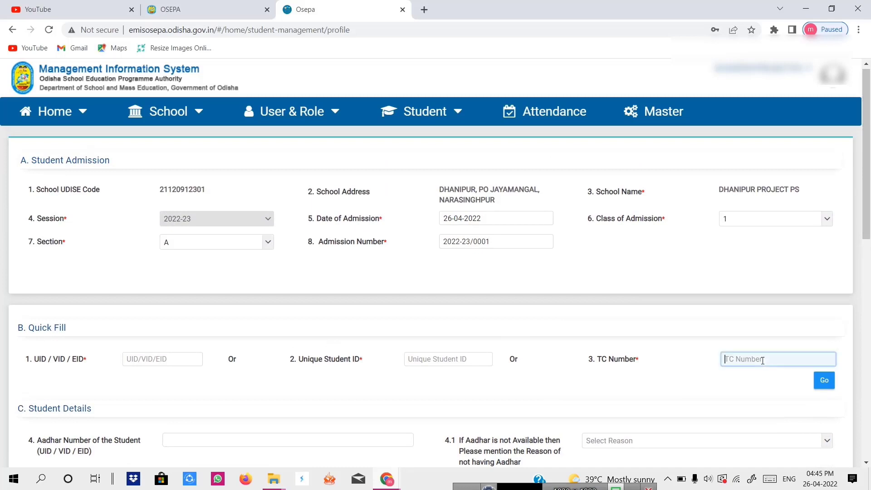
click(426, 360)
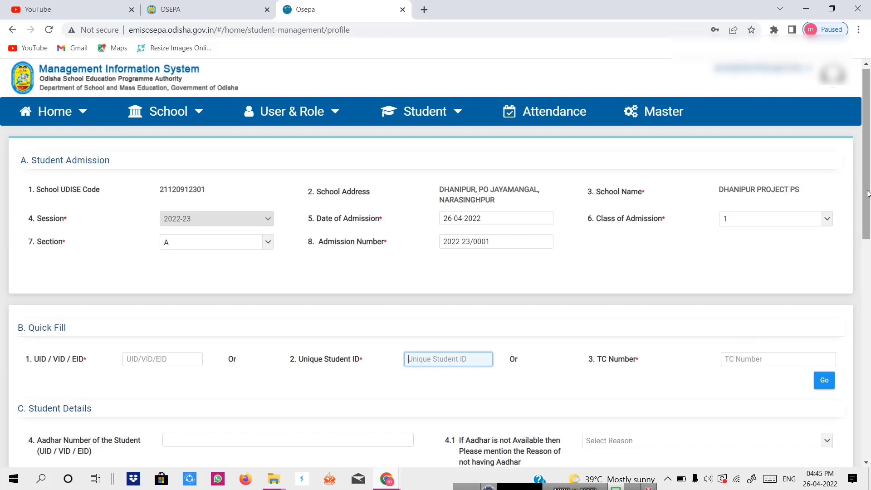
mouse_move(868, 194)
mouse_down()
mouse_move(868, 214)
mouse_move(868, 190)
mouse_up()
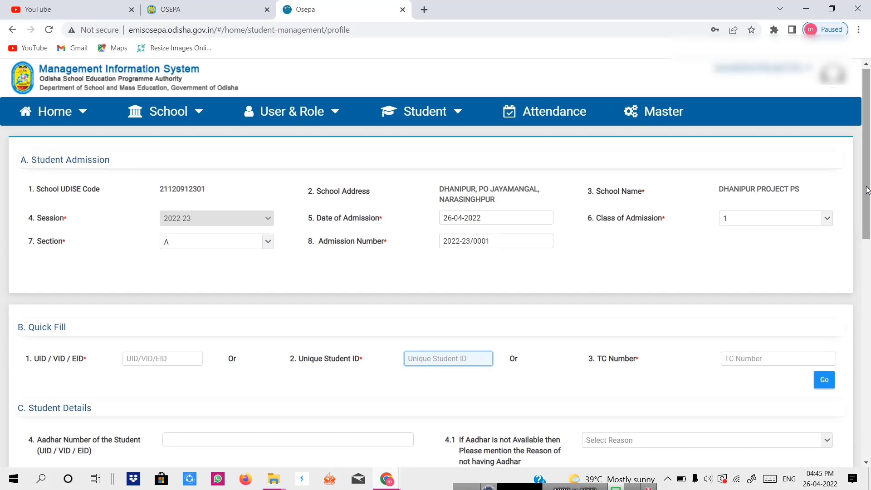